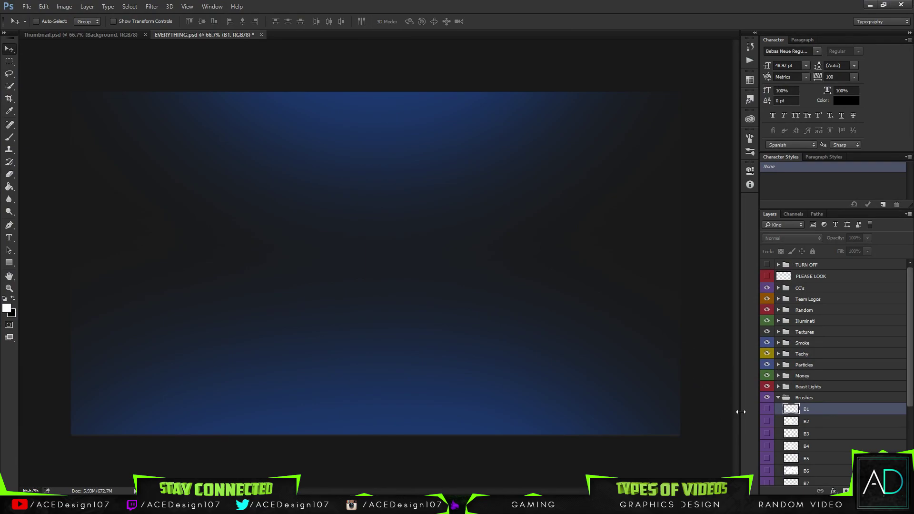
Preview layer B1 on and off, collapse the Brushes group, and toggle the Glitch group's visibility to check it.
left_click(766, 409)
left_click(766, 409)
left_click(778, 397)
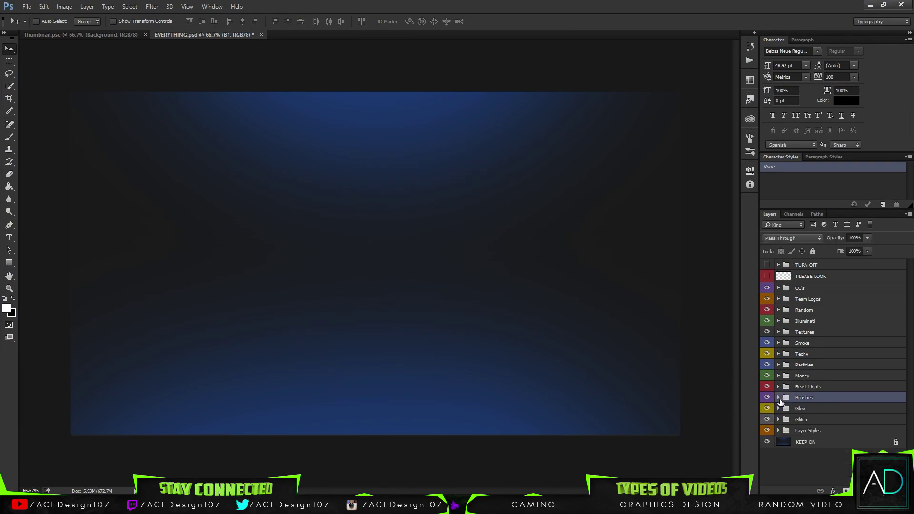
left_click(779, 419)
left_click(766, 420)
left_click(767, 420)
In the Thumbnail.psd document, delete the groups CC 1 through CC 4 from the CC's group.
left_click(107, 35)
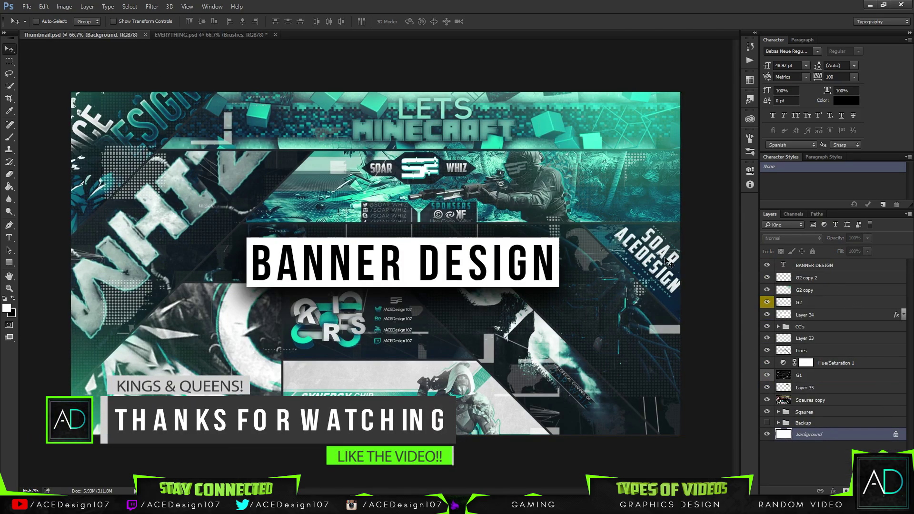
left_click(786, 329)
left_click(778, 327)
left_click(778, 327)
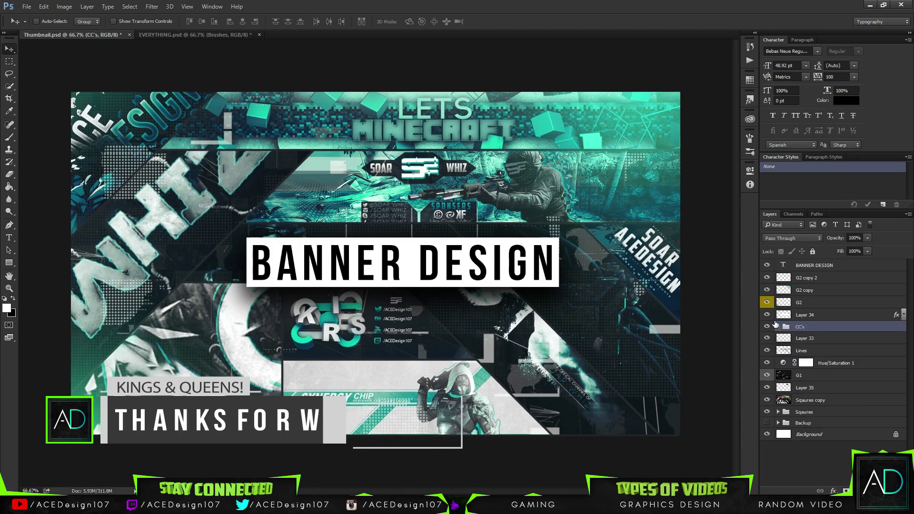
left_click(778, 327)
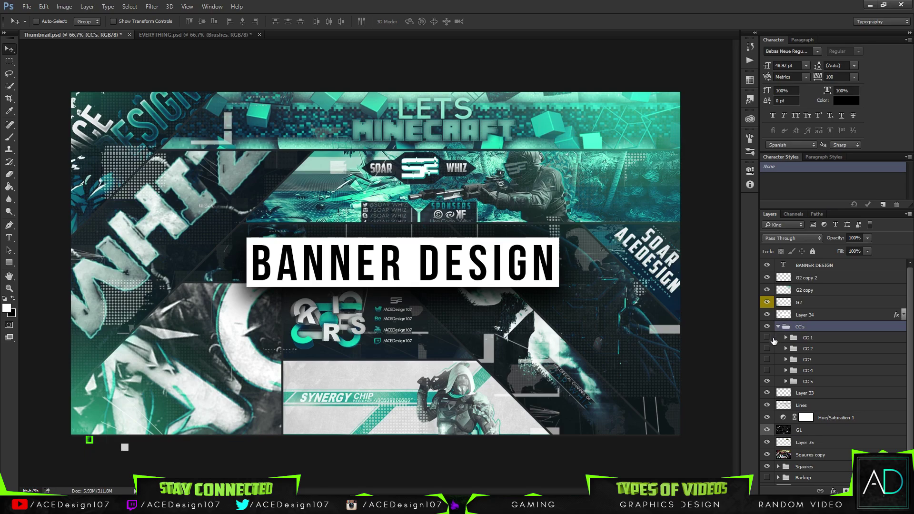
left_click(820, 369)
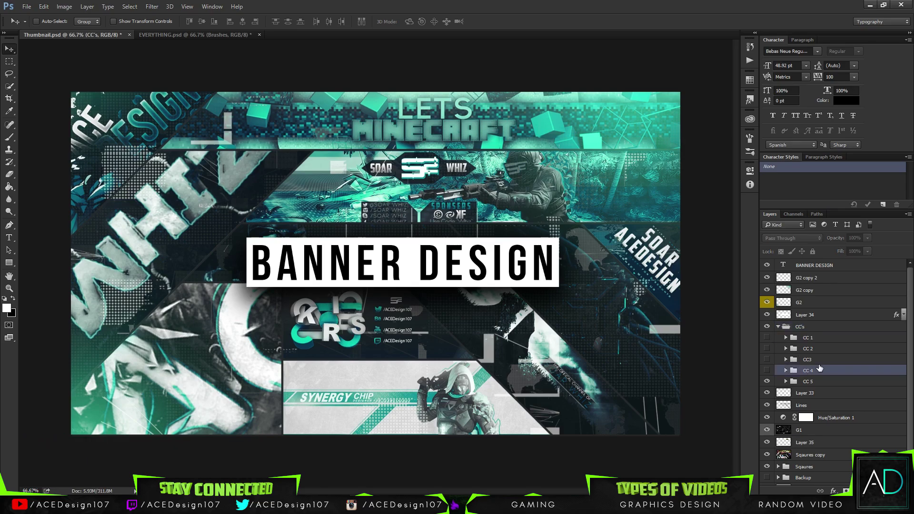
left_click(825, 340, "shift")
key("Delete")
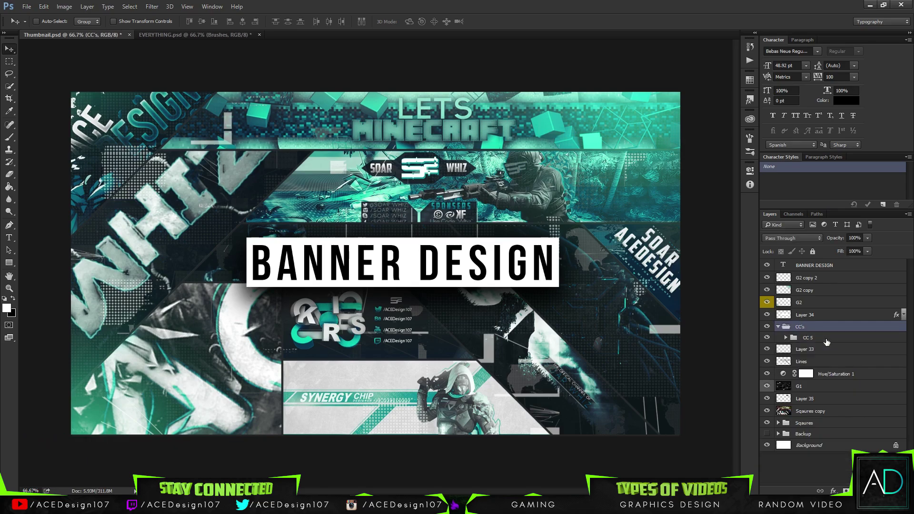
left_click(779, 326)
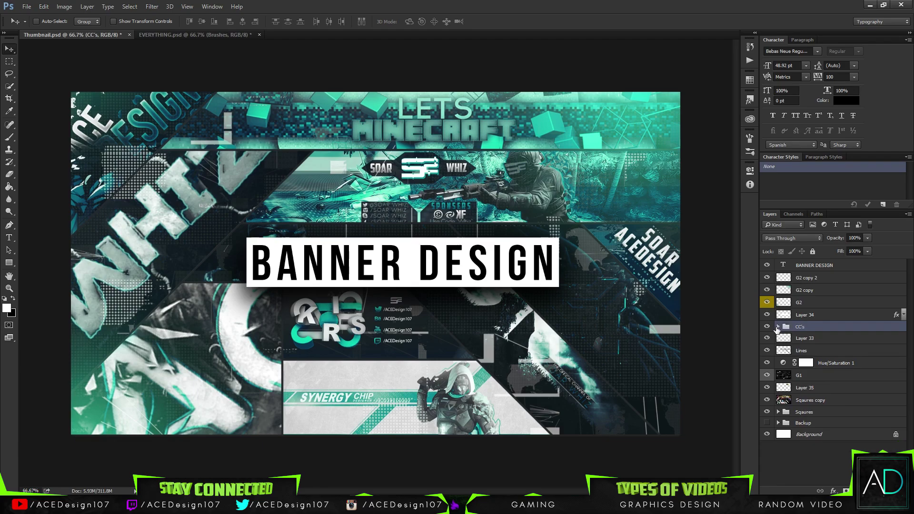
Examine the Sqaures and Backup groups by toggling their visibility and that of the individual Backup layers.
left_click(778, 412)
left_click(779, 412)
left_click(782, 424)
left_click(767, 412)
left_click(778, 423)
scroll(795, 414, "down", 2)
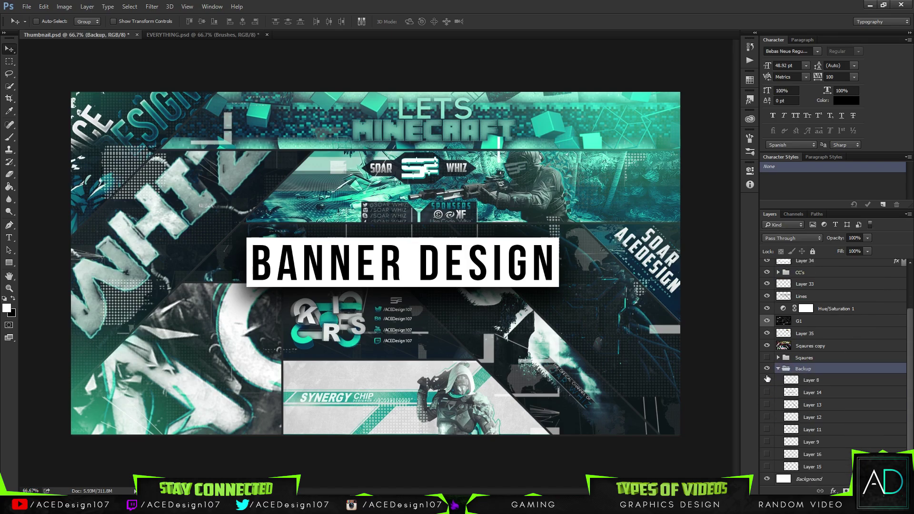
left_click(767, 392)
left_click(767, 392)
left_click(767, 380)
left_click(778, 369)
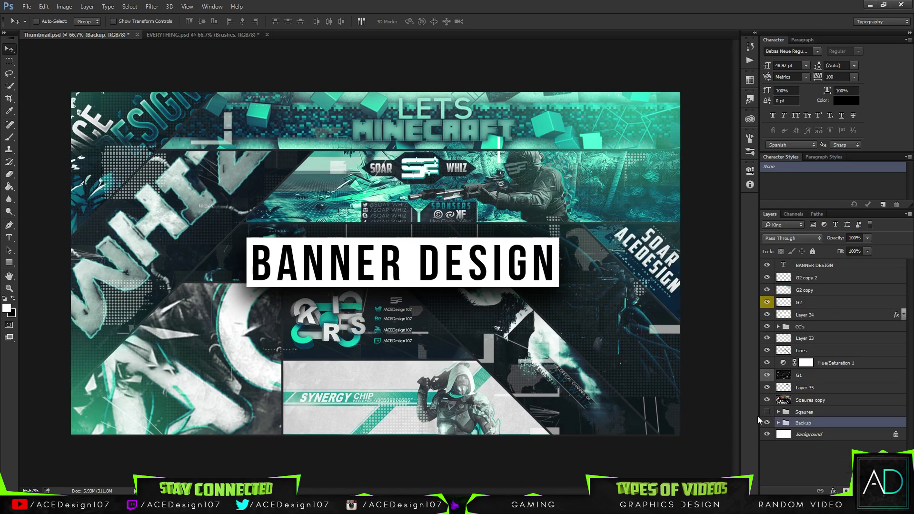
left_click(767, 423)
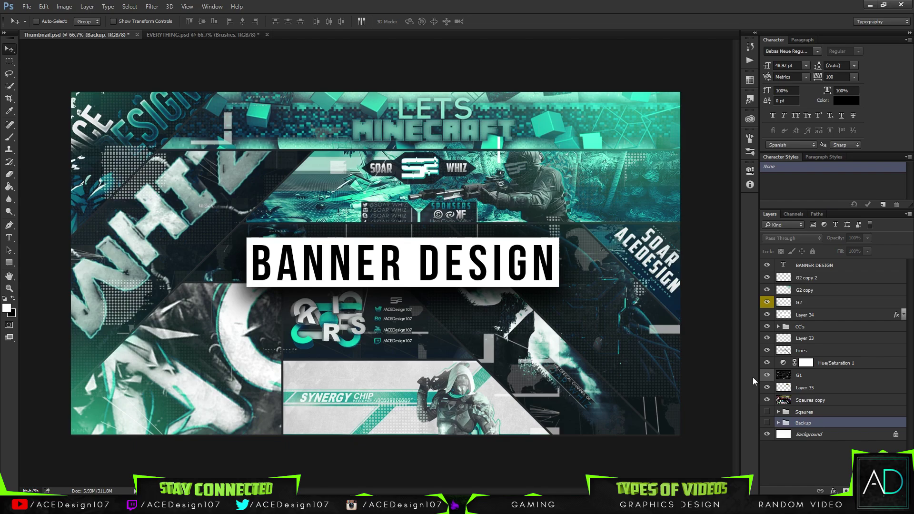
left_click(767, 413)
Create a new document of 1920 by 1080 pixels with a white background.
left_click(26, 7)
left_click(28, 11)
key("Tab")
key("Tab")
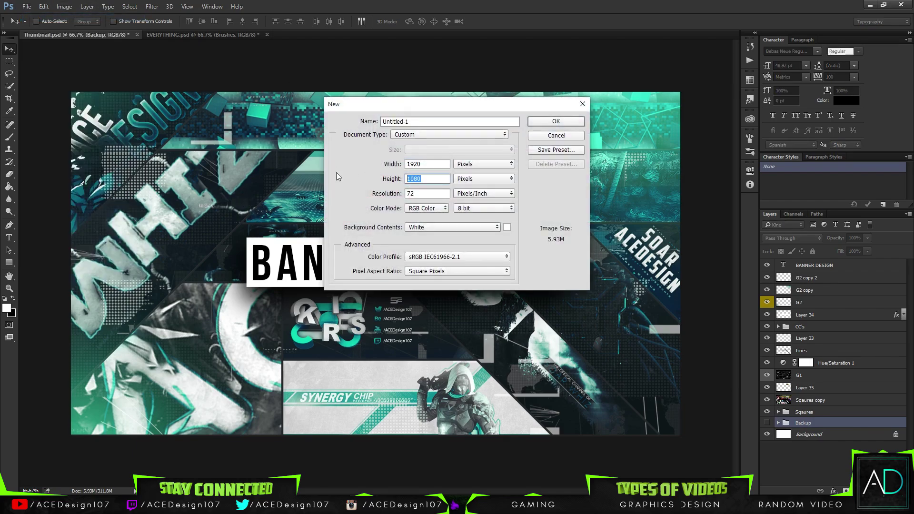
left_click(545, 122)
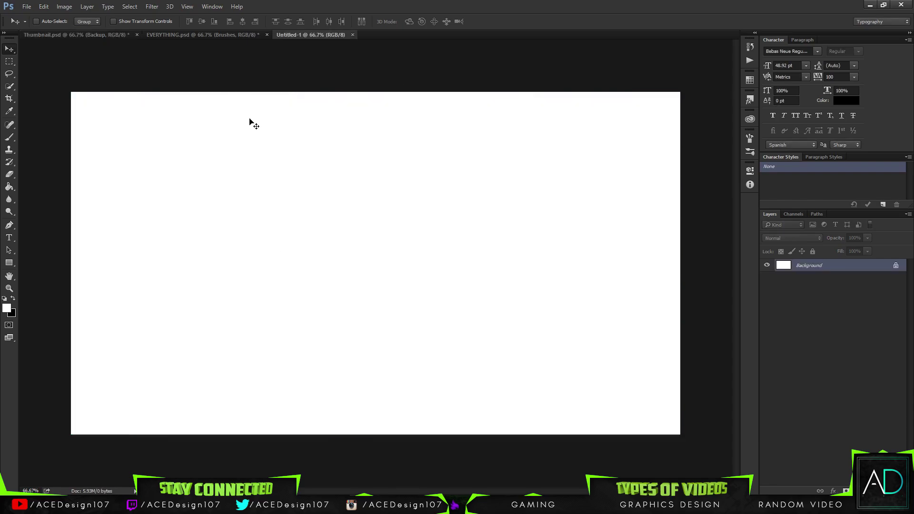
Review the banner layout in Thumbnail.psd and return to the blank document.
key("l")
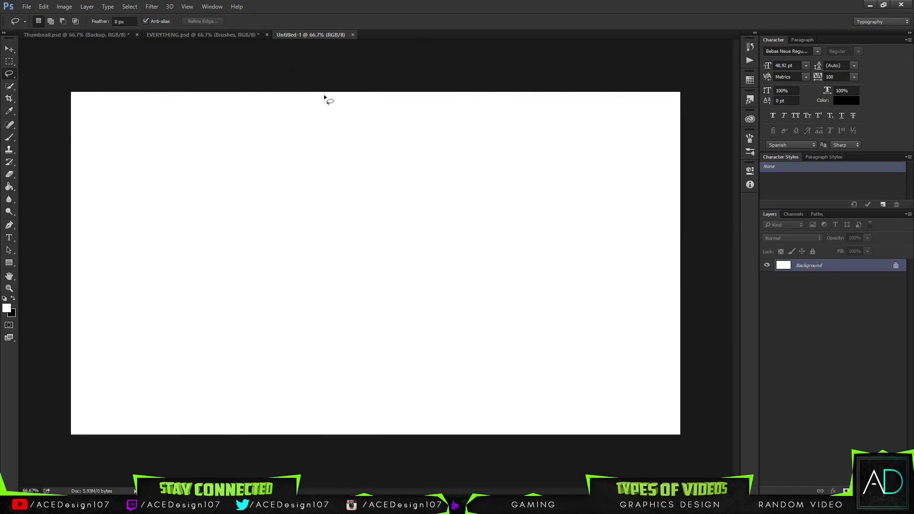
left_click(63, 35)
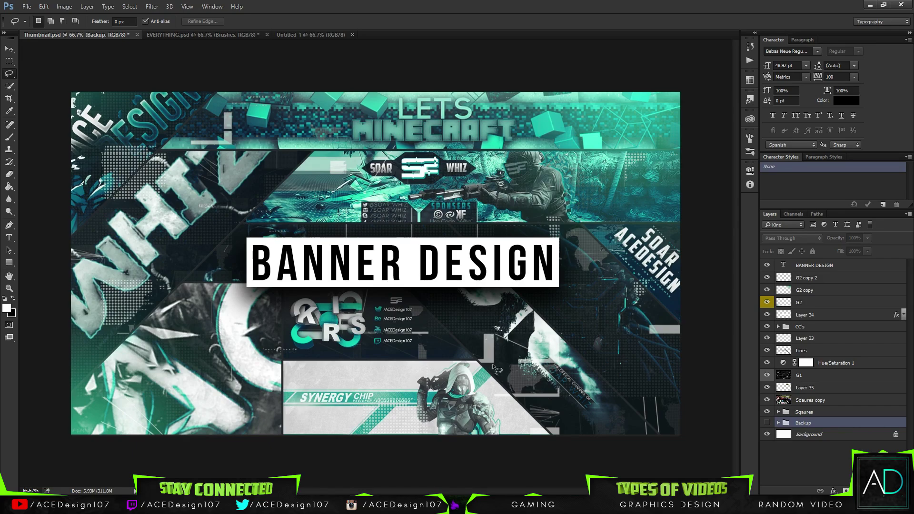
left_click(298, 34)
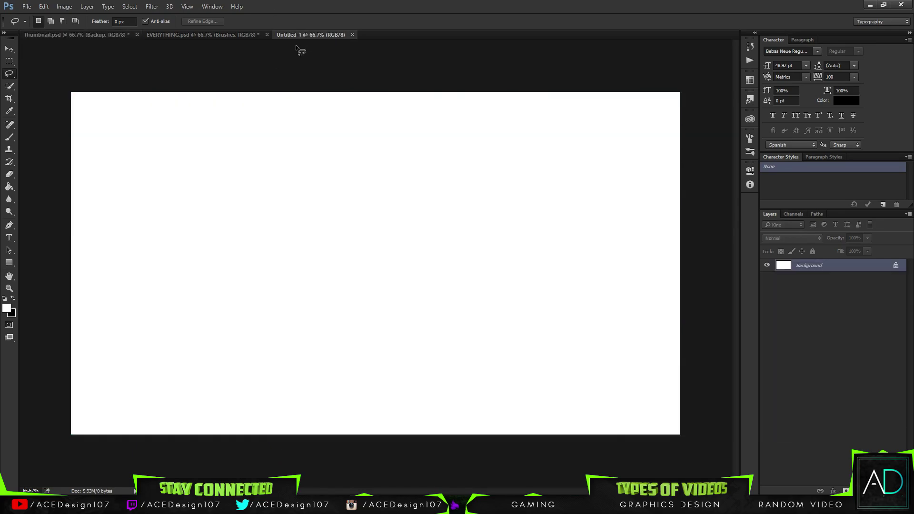
Set the Brush tool's size to 6 px and make black the foreground color.
key("p")
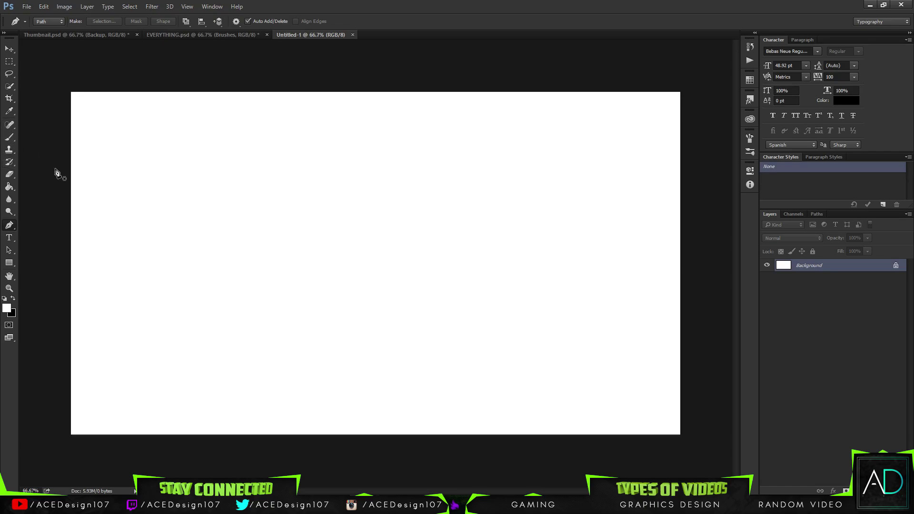
left_click(9, 138)
left_click(48, 23)
left_click_drag(108, 40, 8, 42)
type("6")
left_click(107, 64)
key("Return")
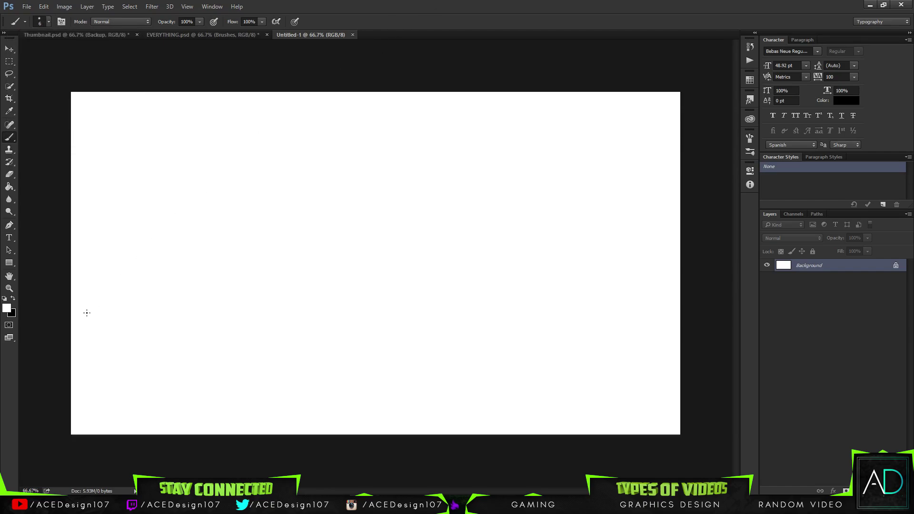
left_click(12, 299)
On a new layer, draw a diagonal pen path across the canvas's upper-left corner and stroke it with the brush.
key("ctrl+shift+n")
key("Return")
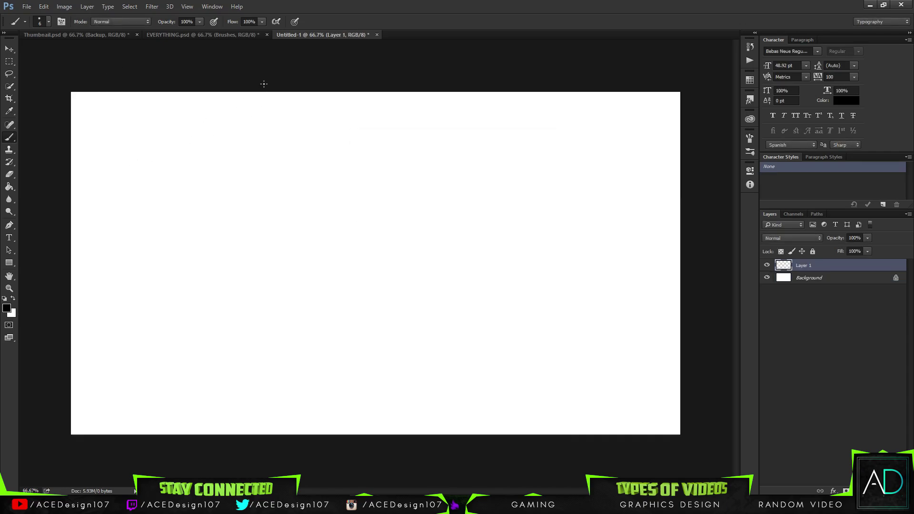
key("p")
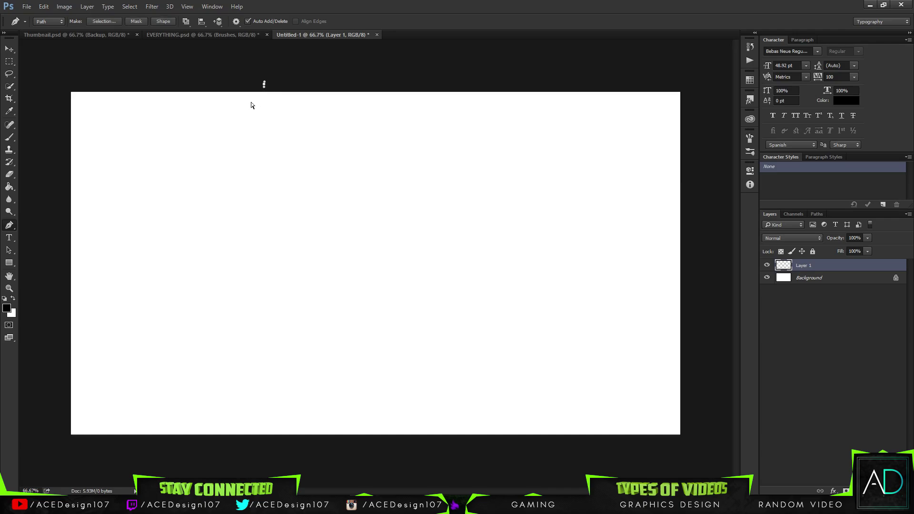
left_click(266, 84)
left_click(36, 315)
right_click(149, 206)
left_click(178, 297)
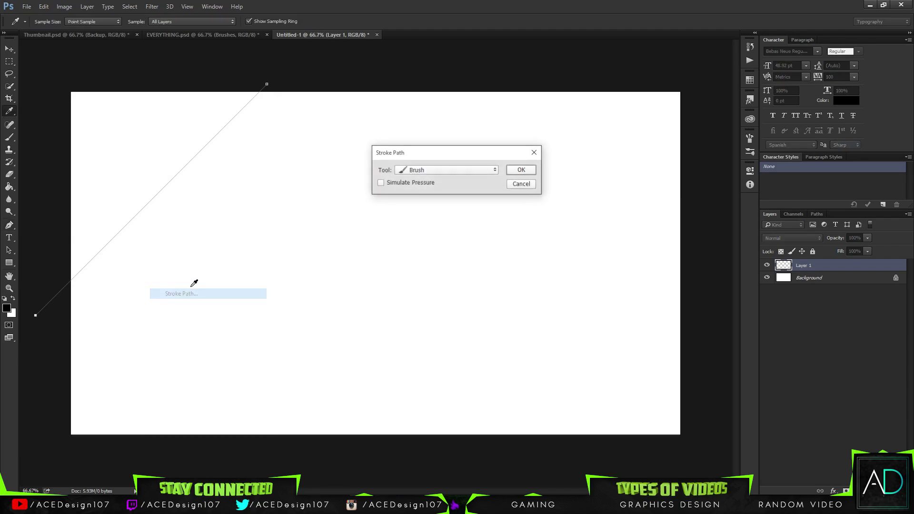
left_click(451, 170)
left_click(476, 170)
left_click(521, 171)
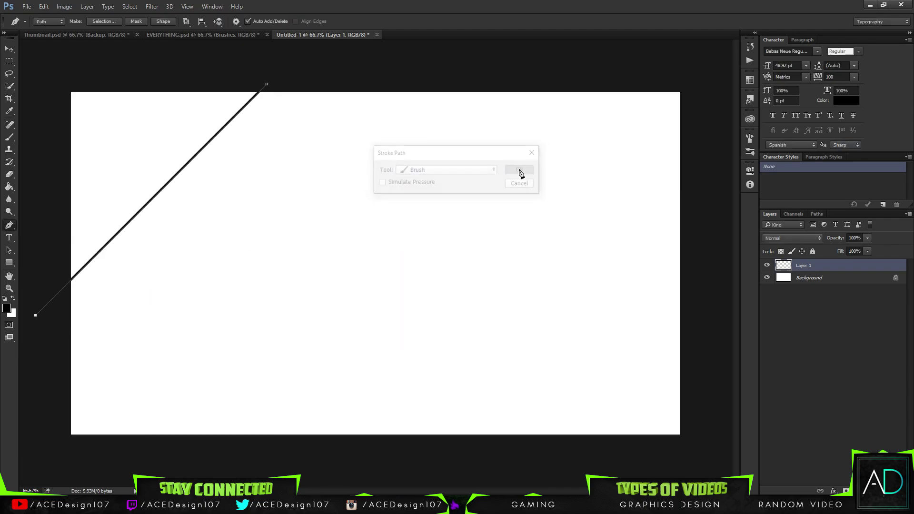
key("Return")
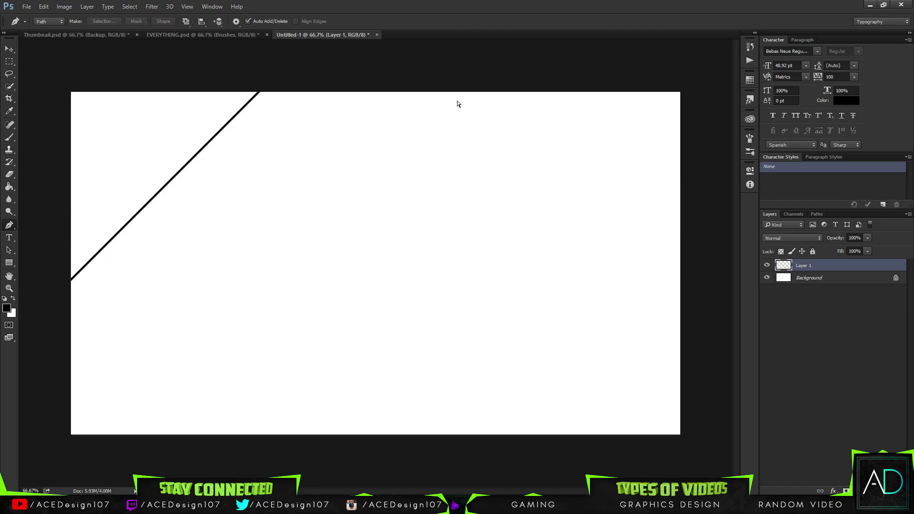
On another new layer, stroke a horizontal path with the brush from the diagonal line past the canvas's right edge.
key("ctrl+shift+n")
key("Return")
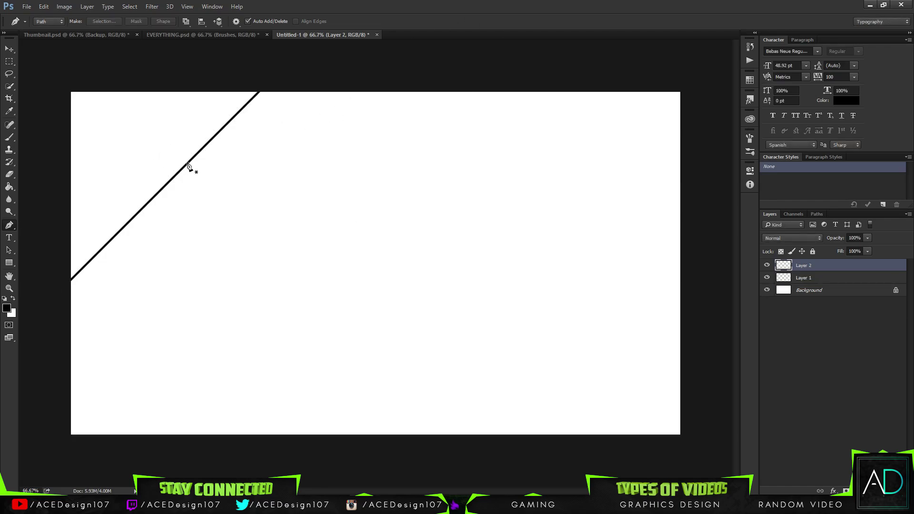
left_click(189, 162)
left_click(690, 183, "shift")
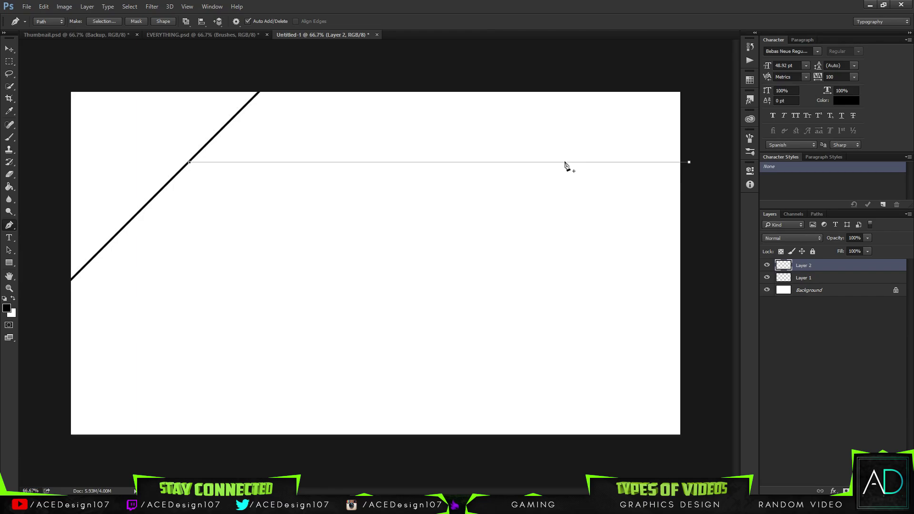
right_click(565, 163)
left_click(597, 251)
key("Return")
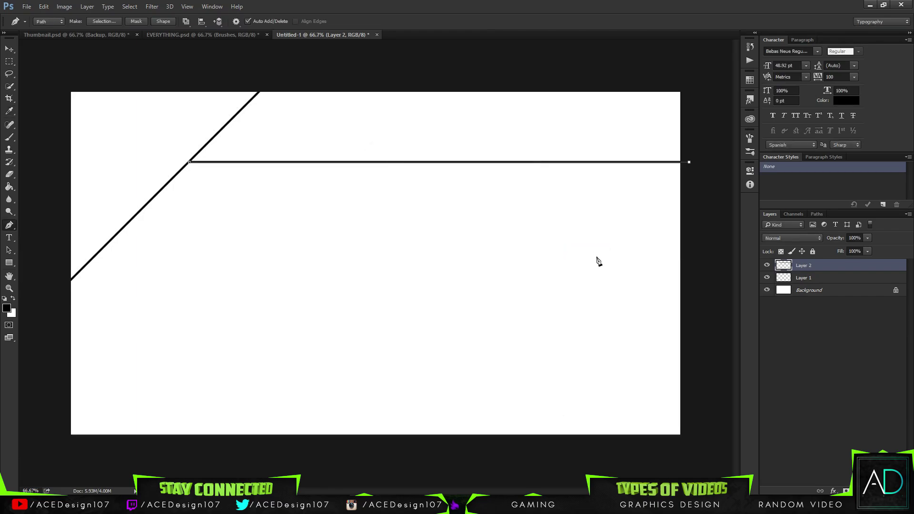
key("Return")
On a third new layer, stroke a parallel diagonal path with the brush from the horizontal line past the canvas's left edge.
key("ctrl+shift+n")
key("Return")
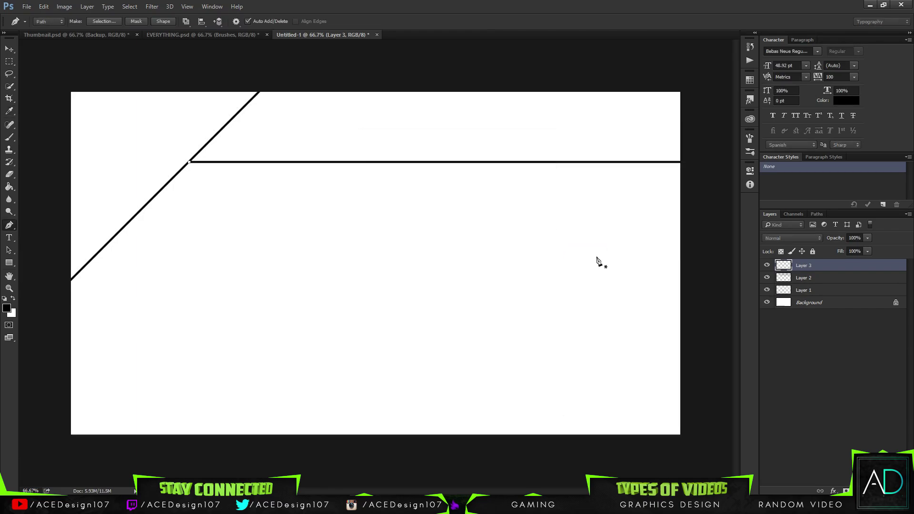
left_click(297, 161)
left_click(50, 408)
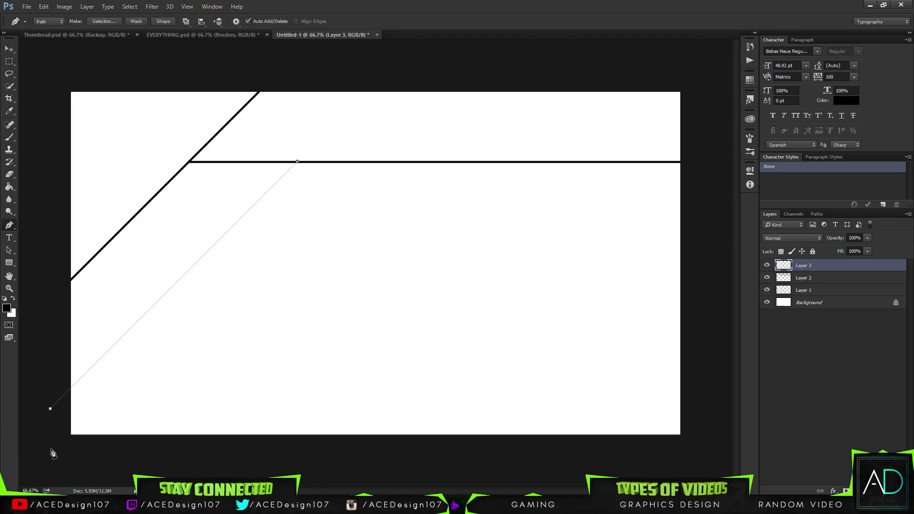
right_click(72, 389)
left_click(106, 222)
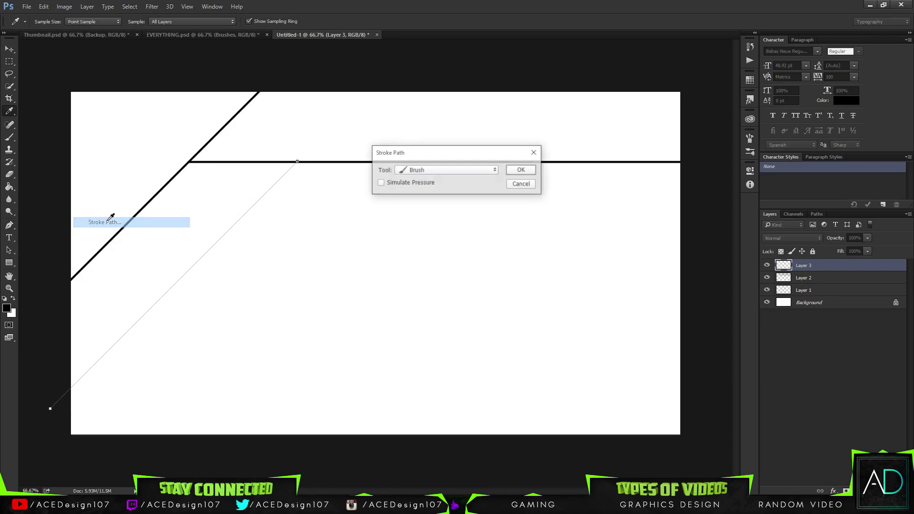
key("Return")
key("Return")
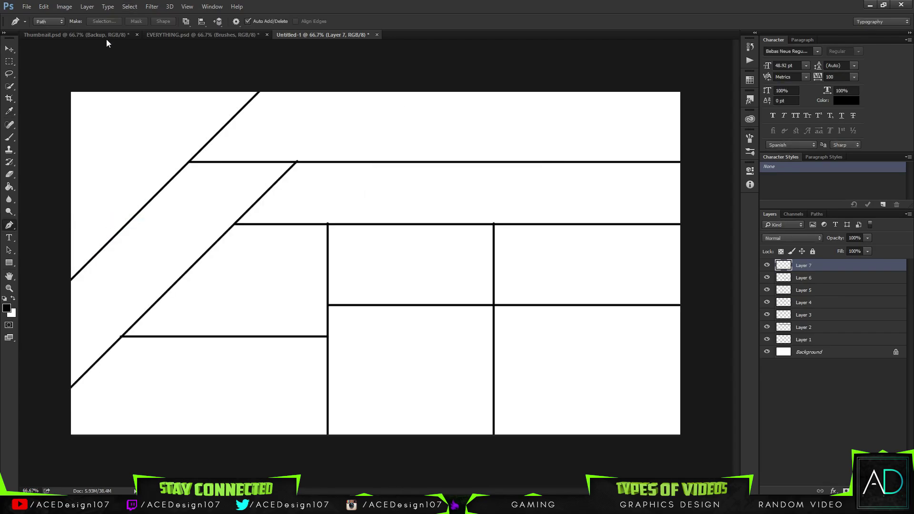
key("v")
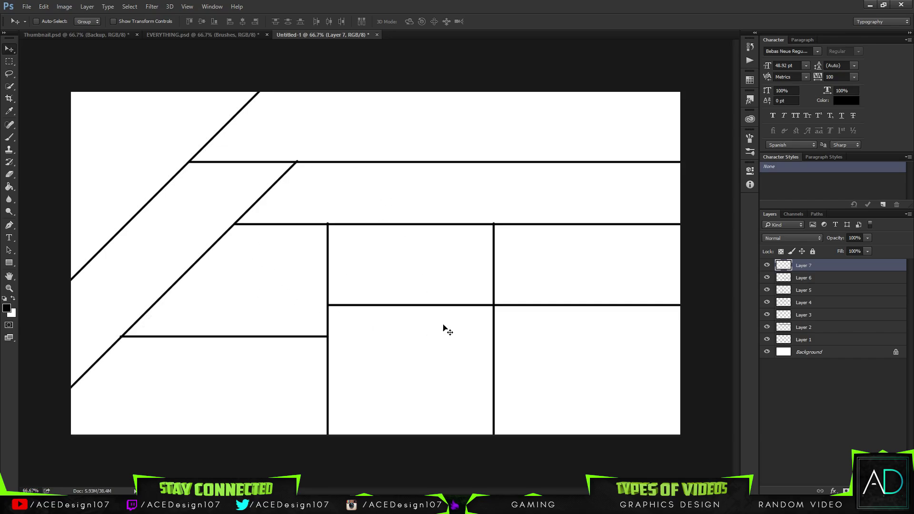
key("ctrl+BackSpace")
key("ctrl+1")
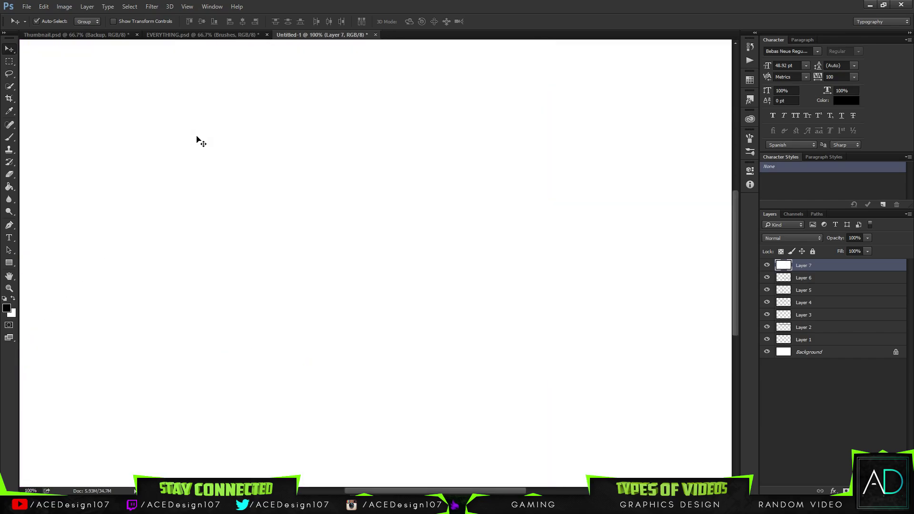
key("ctrl+z")
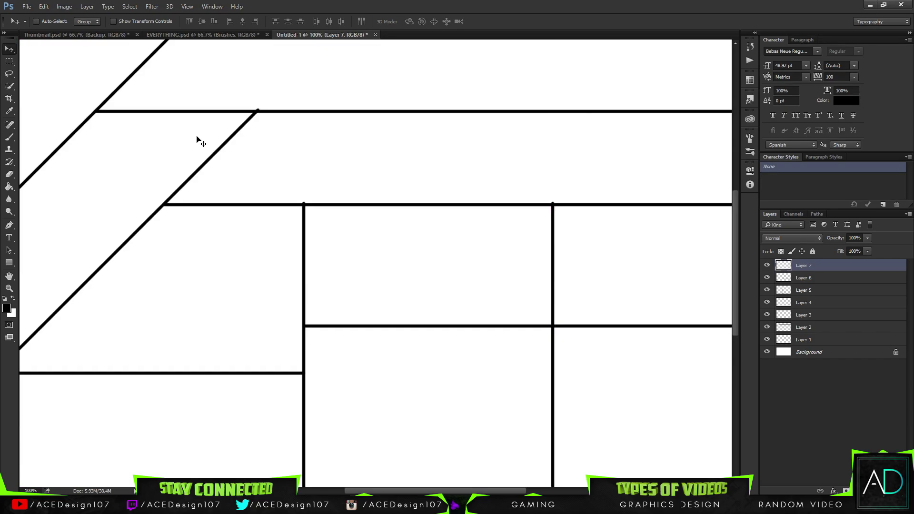
On Layer 5, trim the end of the left vertical line that sticks out above the second horizontal line.
key("m")
left_click(767, 315)
left_click(767, 315)
left_click(767, 303)
left_click(767, 302)
left_click(767, 290)
left_click(767, 290)
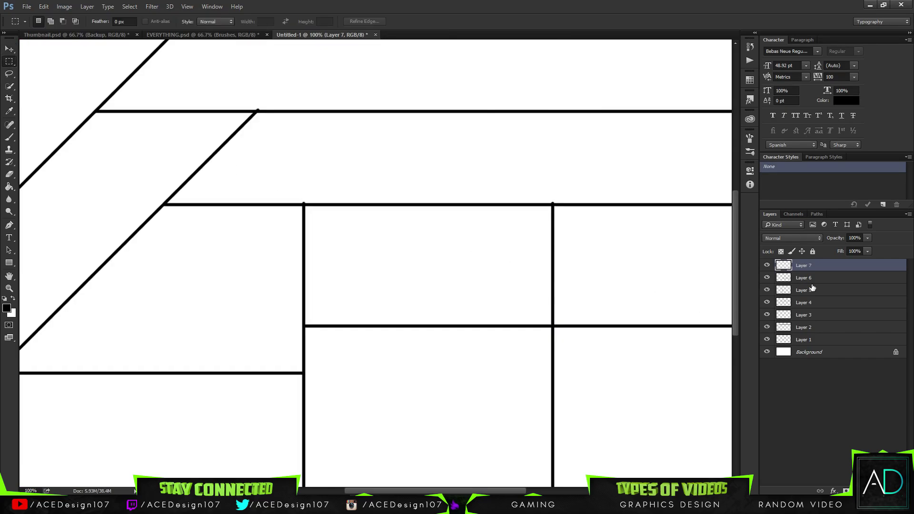
left_click(812, 290)
left_click_drag(451, 153, 240, 204)
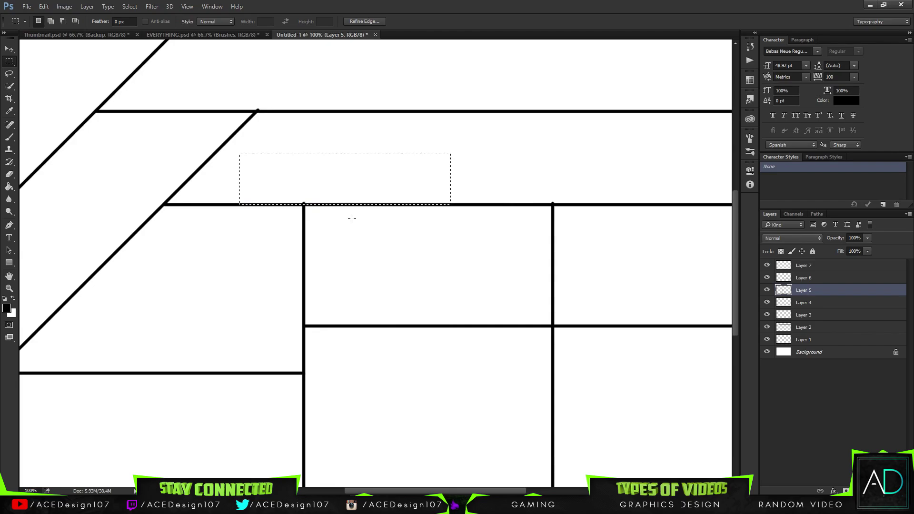
key("ctrl+d")
Use a rectangular selection on Layer 7 to trim the right vertical line's end above the second horizontal line.
left_click(768, 277)
left_click(767, 277)
left_click(767, 265)
left_click(767, 265)
left_click_drag(635, 166, 462, 205)
left_click(819, 266)
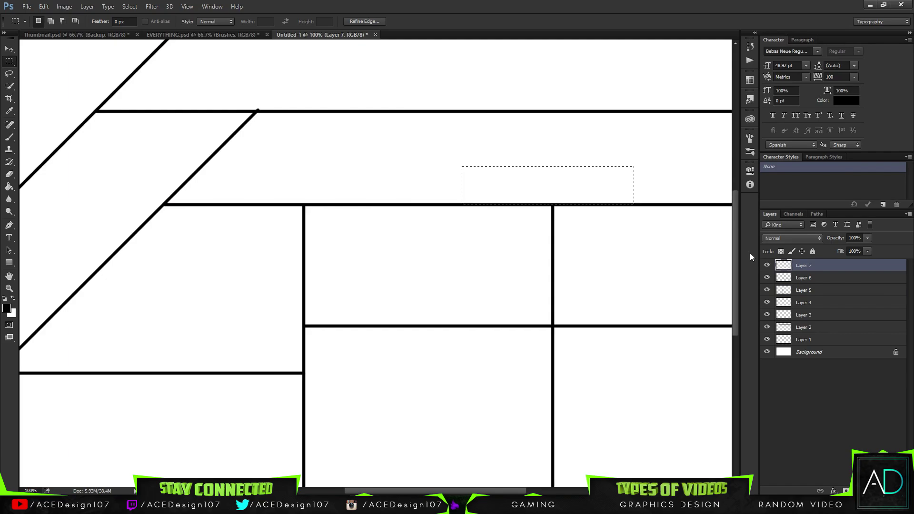
Clear the selection and toggle the line layers' visibility to identify which layer holds the lower-left horizontal line.
key("ctrl+d")
key("ctrl+minus")
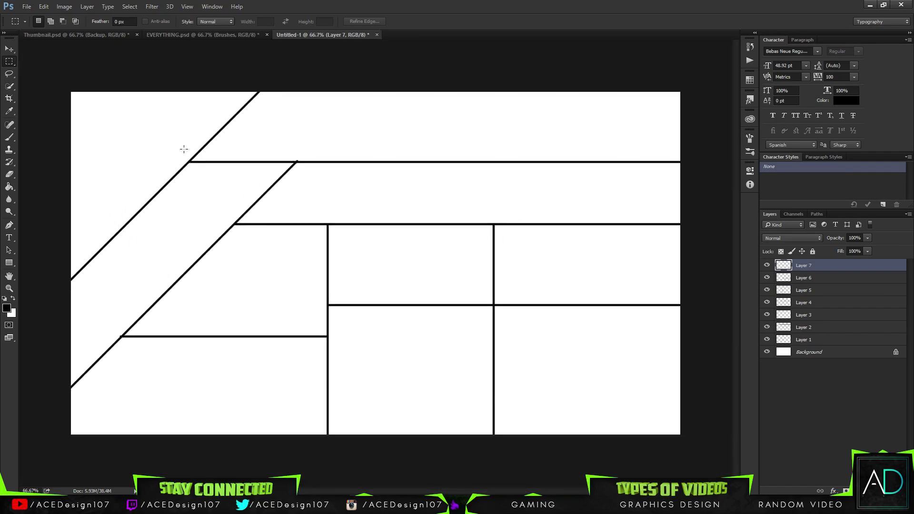
left_click(767, 302)
left_click(767, 303)
left_click(767, 327)
left_click(767, 327)
left_click(766, 327)
left_click(766, 327)
left_click(765, 280)
left_click(766, 288)
left_click(765, 281)
left_click(767, 290)
left_click(767, 278)
left_click(767, 278)
Use a selection on Layer 6 to trim the lower-left horizontal line's end that sticks out past the diagonal line.
mouse_move(97, 310)
left_mouse_down()
mouse_move(123, 336)
mouse_move(116, 344)
mouse_move(123, 337)
left_mouse_up()
left_click(236, 340)
left_click(833, 284)
key("Delete")
key("ctrl+d")
Use a rectangular selection on Layer 3 to trim the second diagonal line's end above the first horizontal line.
left_click_drag(349, 133, 261, 163)
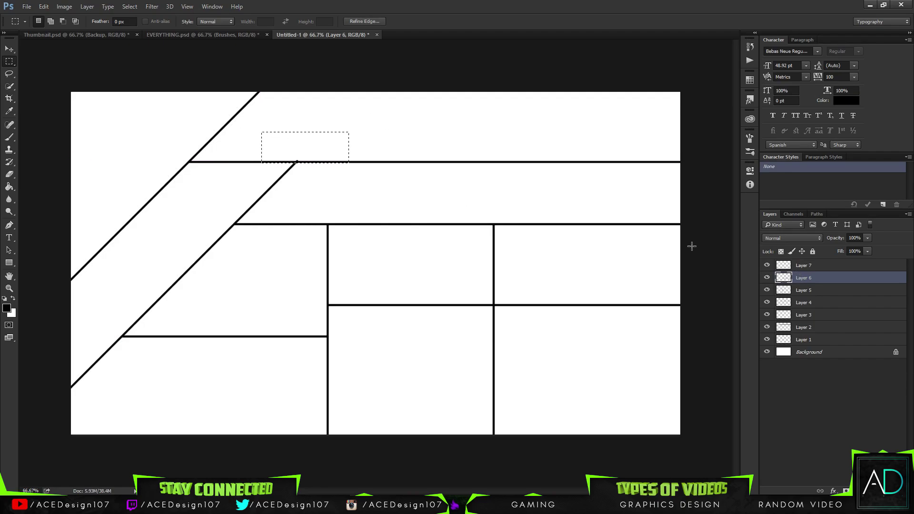
left_click(765, 316)
left_click(853, 317)
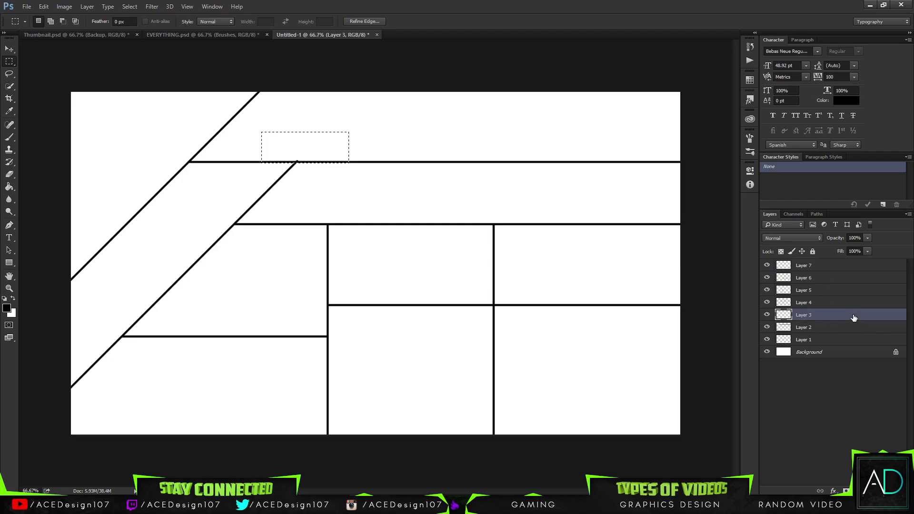
key("ctrl+d")
Look at the finished collage in Thumbnail.psd for reference, then return to the line grid in Untitled-1.
left_click(39, 33)
left_click(311, 36)
left_click(9, 49)
left_click(90, 35)
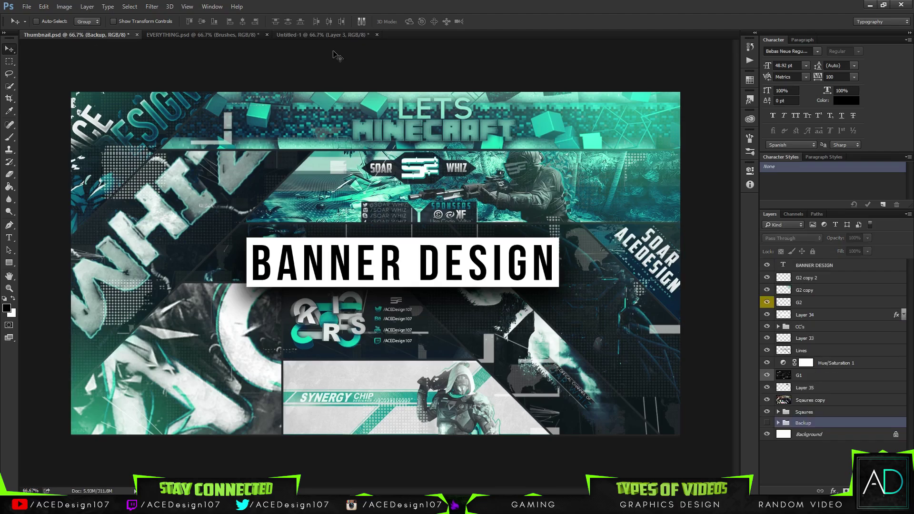
left_click(310, 34)
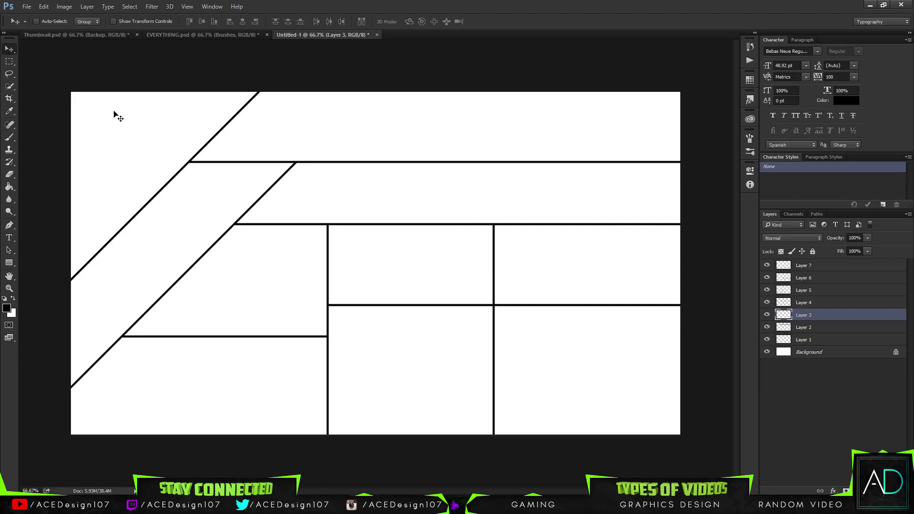
Make Layer 7 active in Untitled-1, then expand the Sqaures group in Thumbnail.psd.
left_click(847, 269)
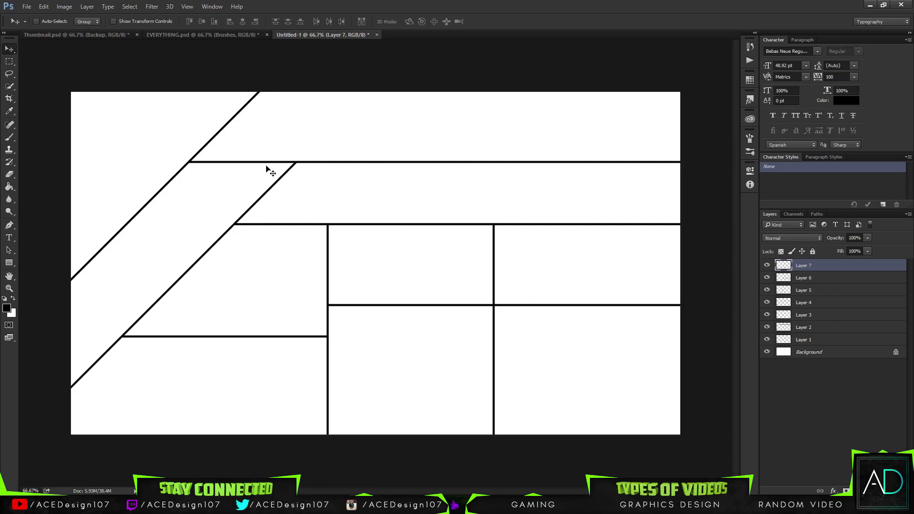
left_click(85, 36)
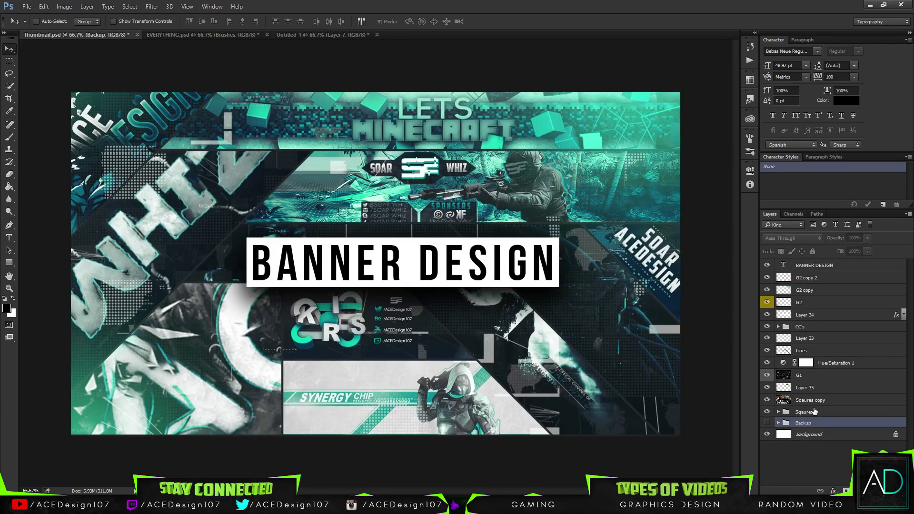
left_click(814, 412)
left_click(778, 411)
scroll(853, 389, "down", 3)
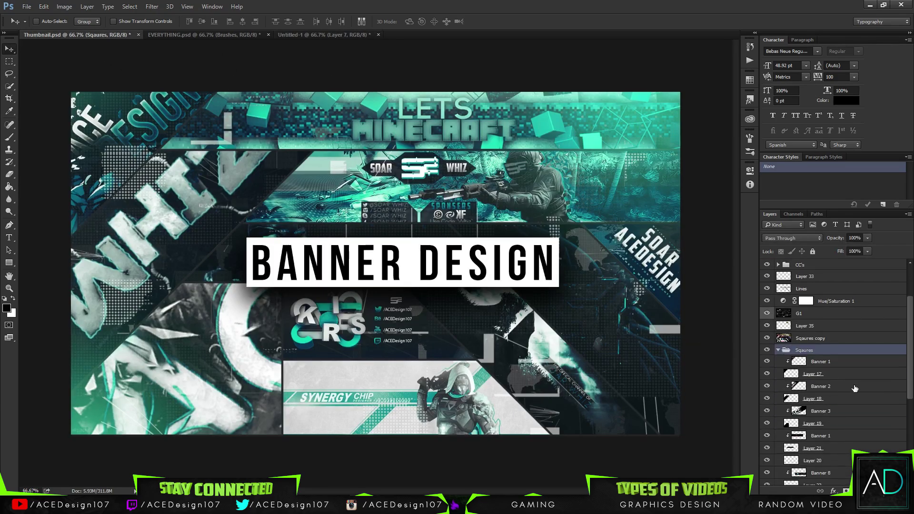
Select all the Banner layers inside the Sqaures group, from the first Banner 1 down to Banner 5, without their base shape layers.
left_click(860, 363)
left_click(850, 388, "ctrl")
left_click(852, 412, "ctrl")
scroll(852, 381, "down", 3)
left_click(849, 338, "ctrl")
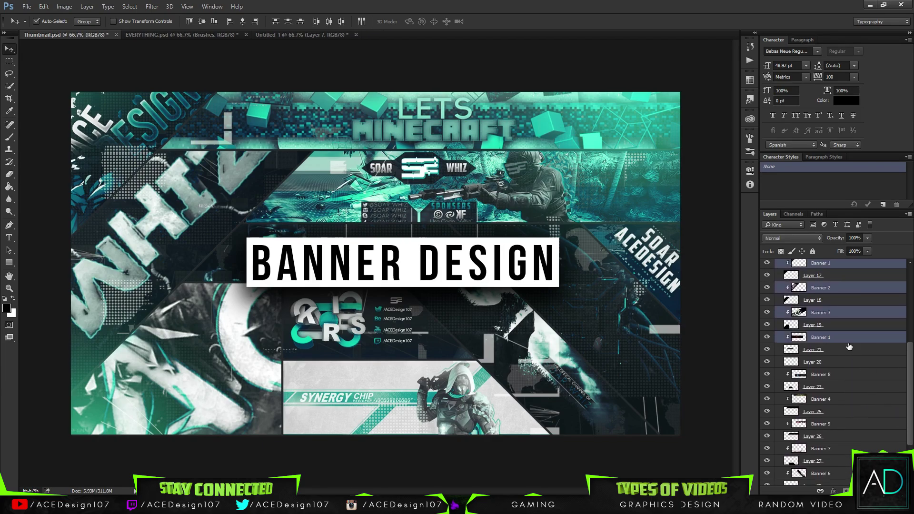
left_click(848, 376, "ctrl")
left_click(848, 403, "ctrl")
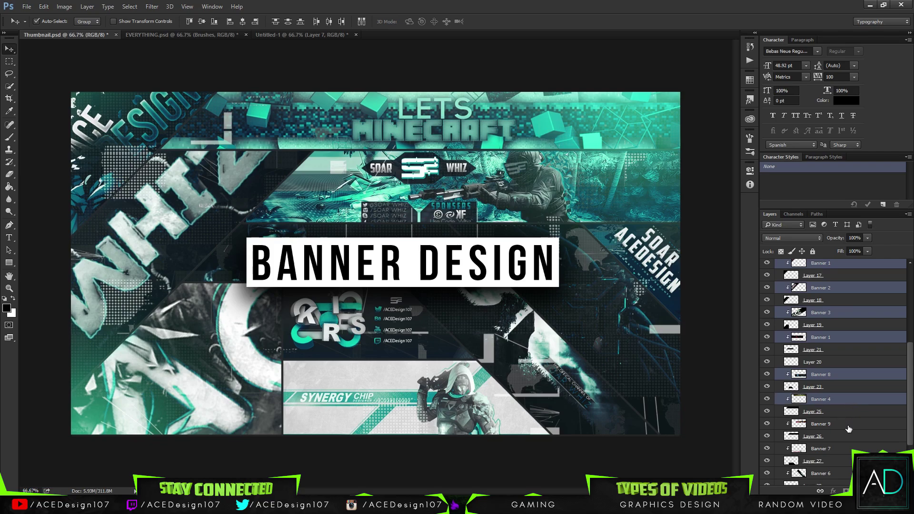
left_click(848, 427, "ctrl")
left_click(851, 450, "ctrl")
scroll(911, 428, "down", 3)
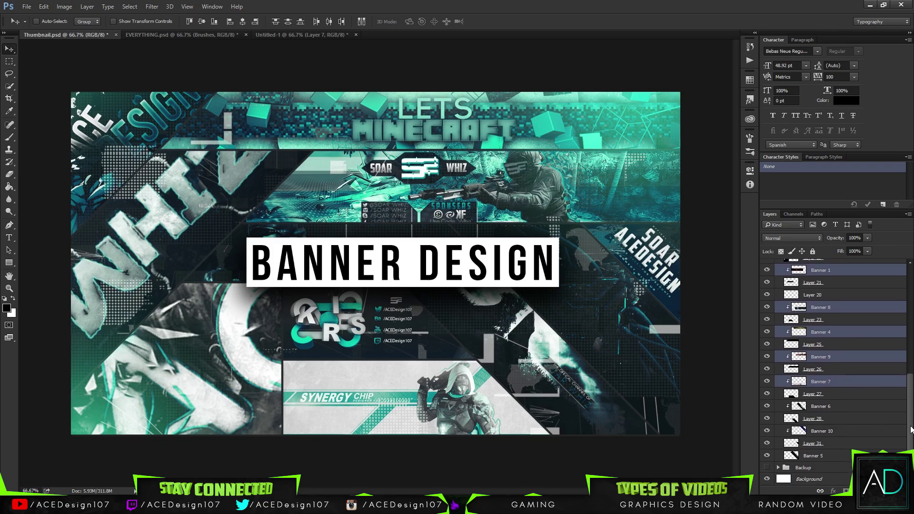
left_click(874, 411, "ctrl")
left_click(862, 442, "ctrl")
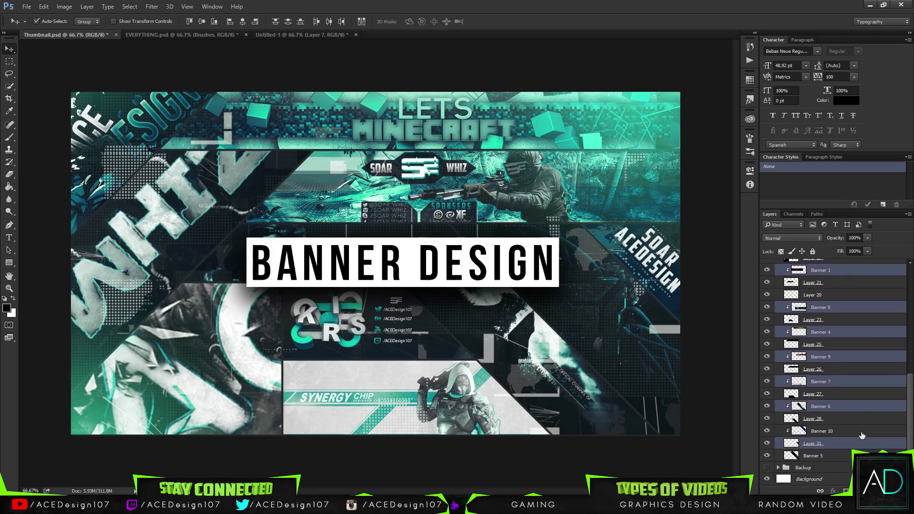
left_click(858, 445, "ctrl")
left_click(864, 433, "ctrl")
left_click(849, 457, "ctrl")
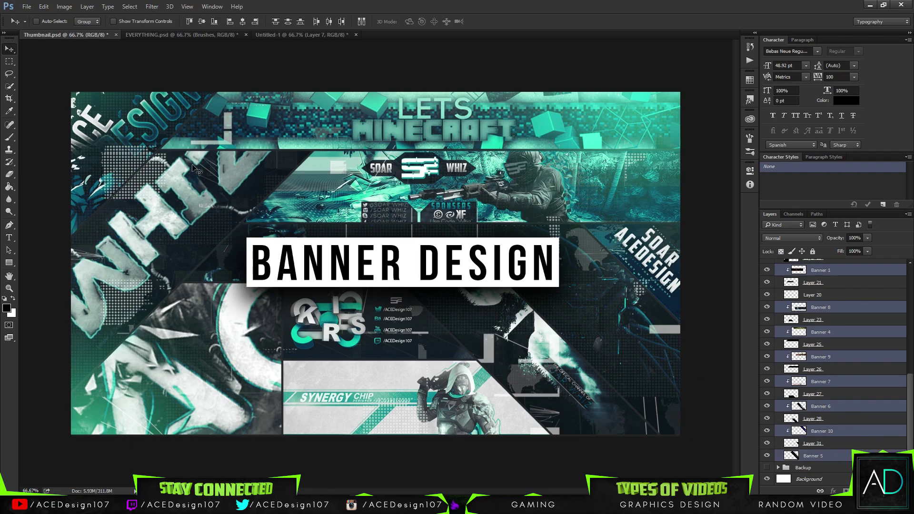
Copy the selected banner layers into Untitled-1 above Layer 7 and shift them left over the canvas.
left_click(212, 37)
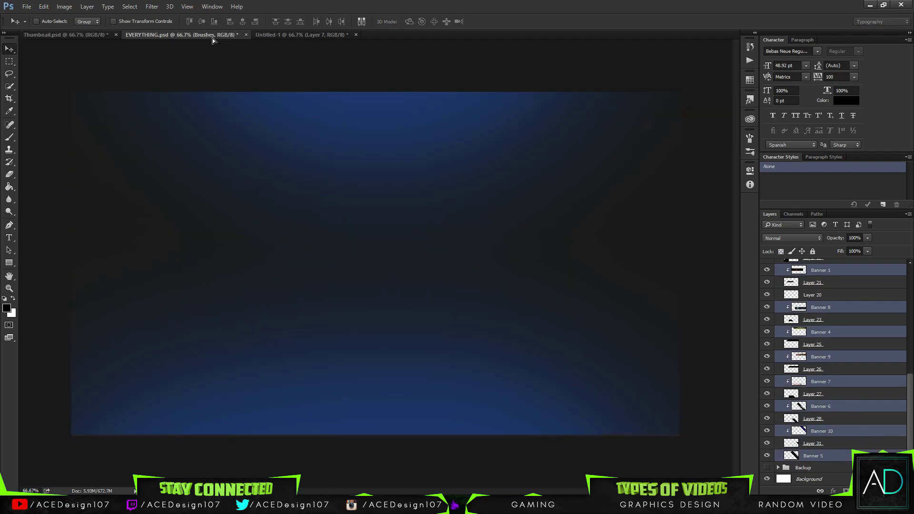
left_click_drag(365, 205, 457, 238)
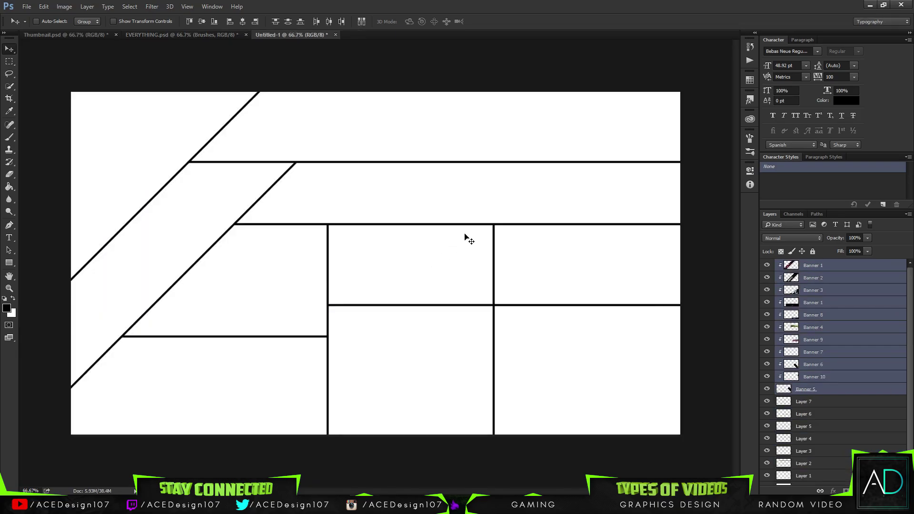
left_click_drag(584, 223, 165, 36)
key("ctrl+z")
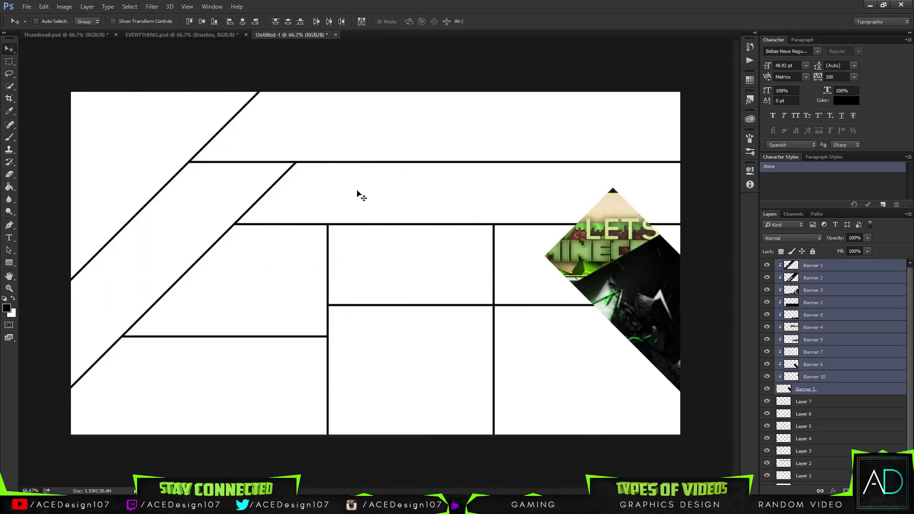
key("ctrl+t")
key("ctrl+0")
left_click_drag(493, 301, 391, 264)
key("Return")
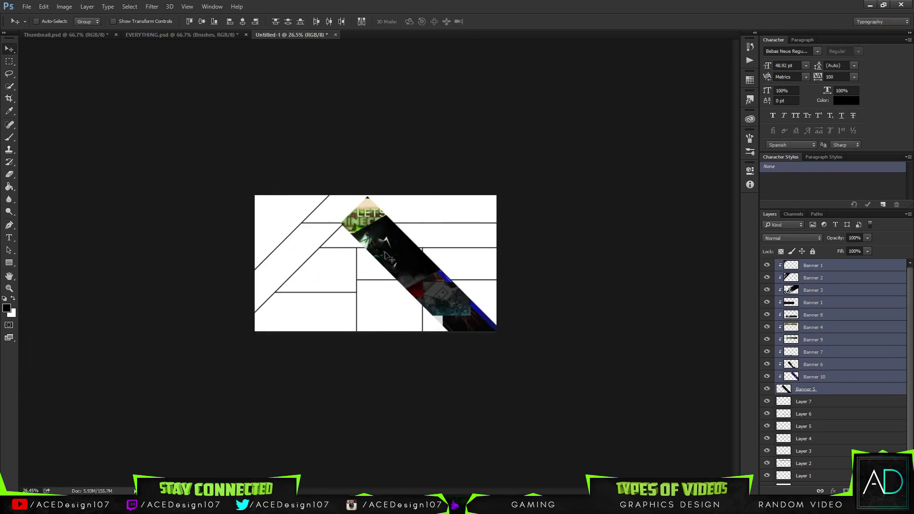
Release the clipping masks of the layers from the topmost Banner 1 down to Banner 10.
right_click(844, 377)
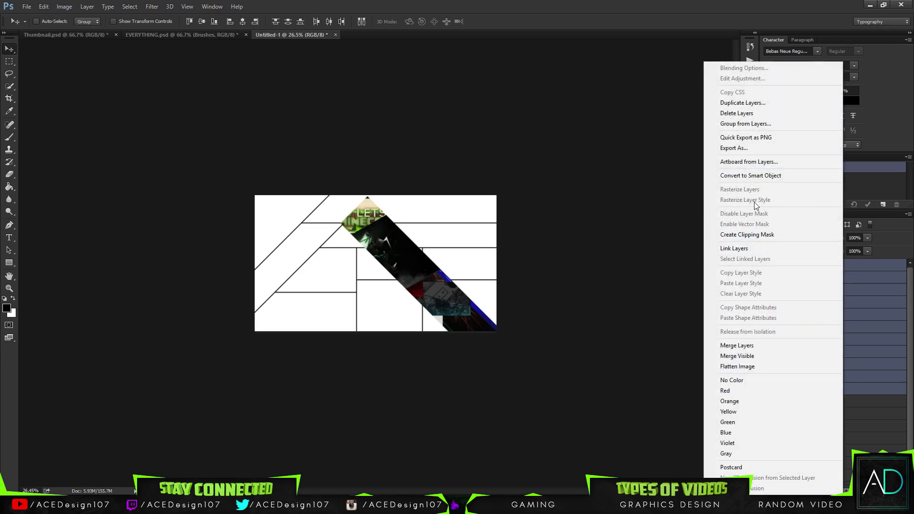
key("Escape")
left_click(857, 377)
left_click(844, 265, "shift")
right_click(843, 264)
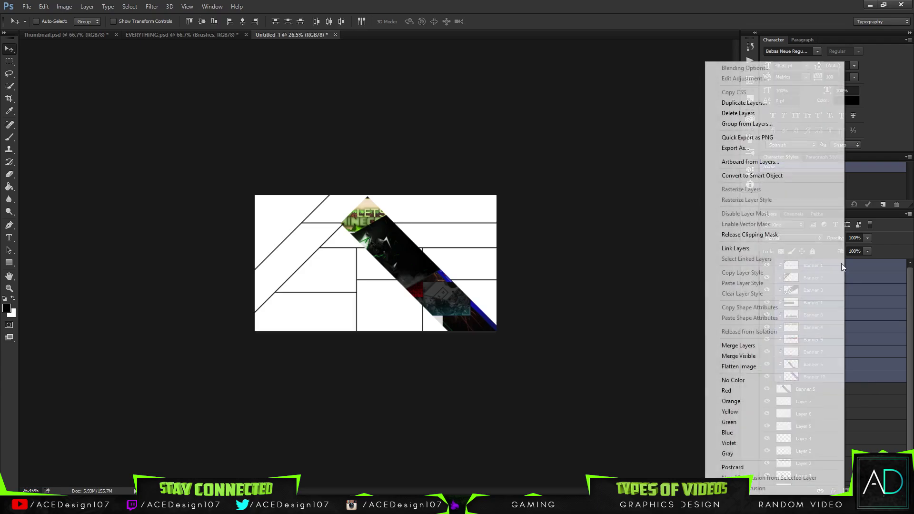
left_click(757, 234)
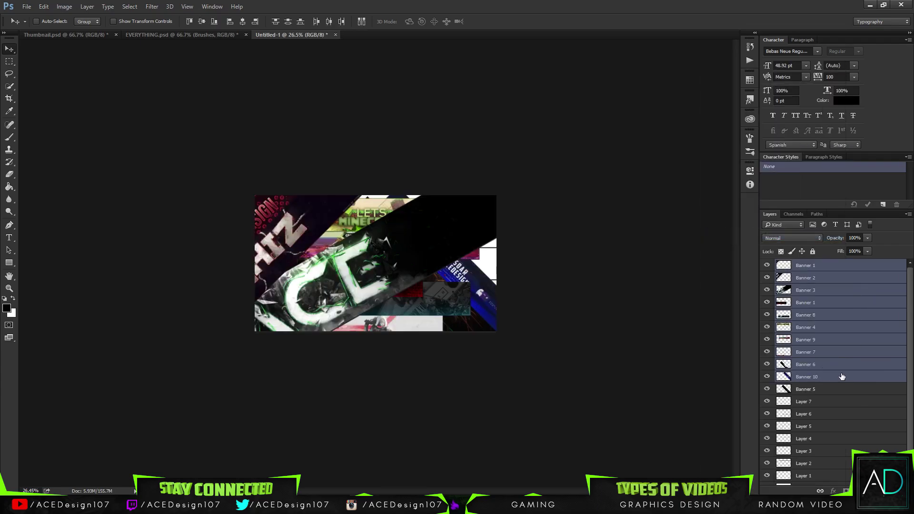
Centre all the banner layers vertically and horizontally on the canvas, then hide them.
left_click(846, 390)
left_click(840, 267, "shift")
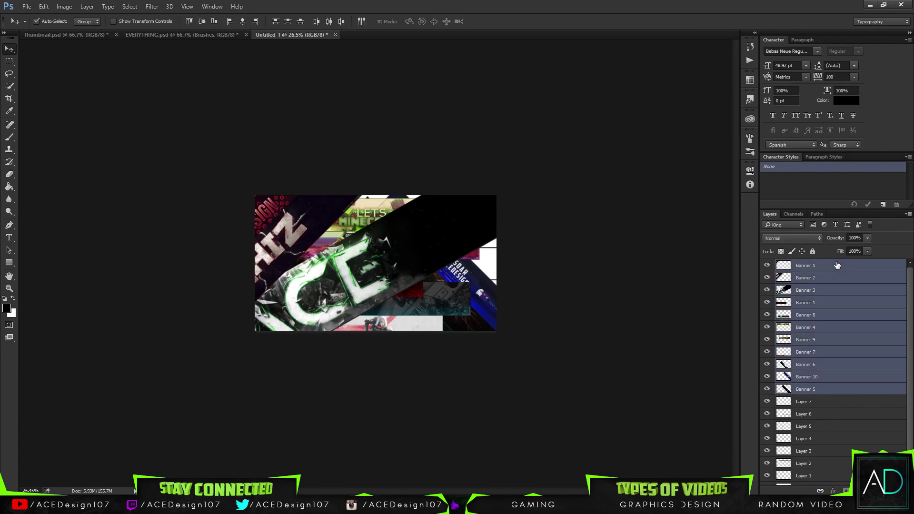
key("ctrl+t")
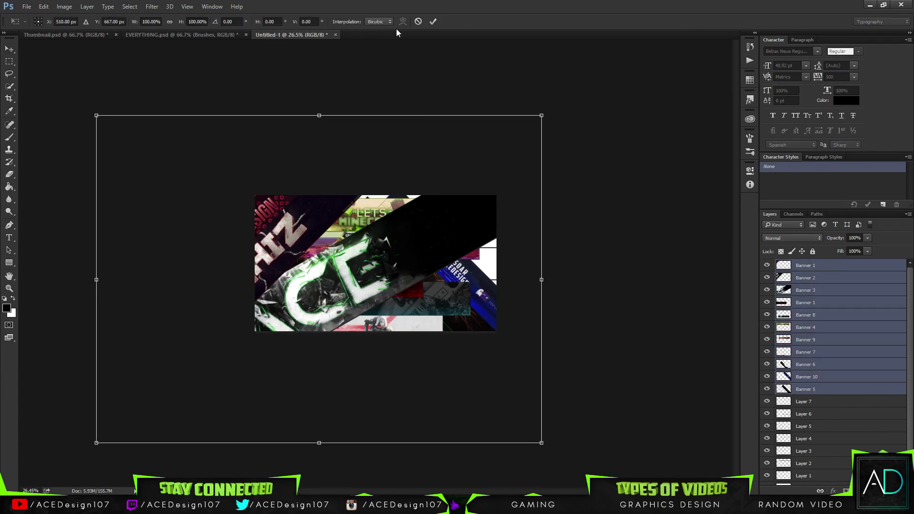
left_click(431, 21)
left_click(202, 21)
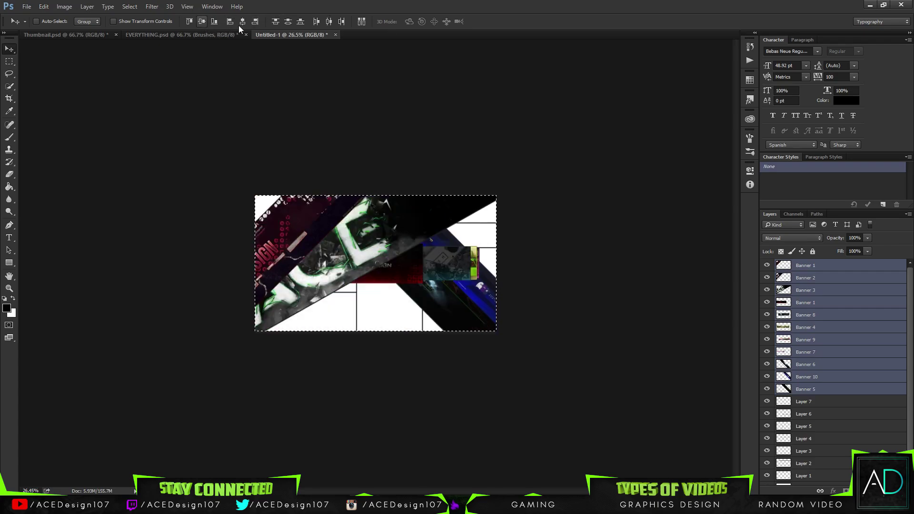
left_click(244, 22)
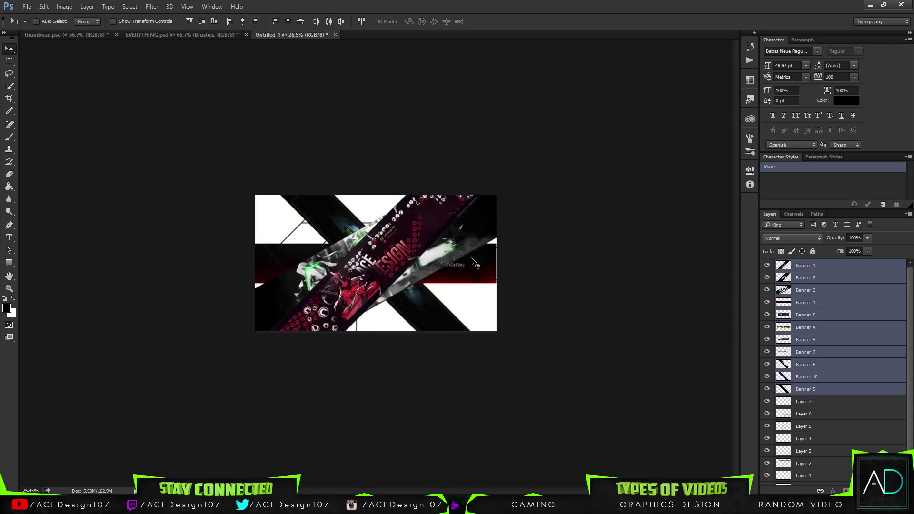
key("ctrl+0")
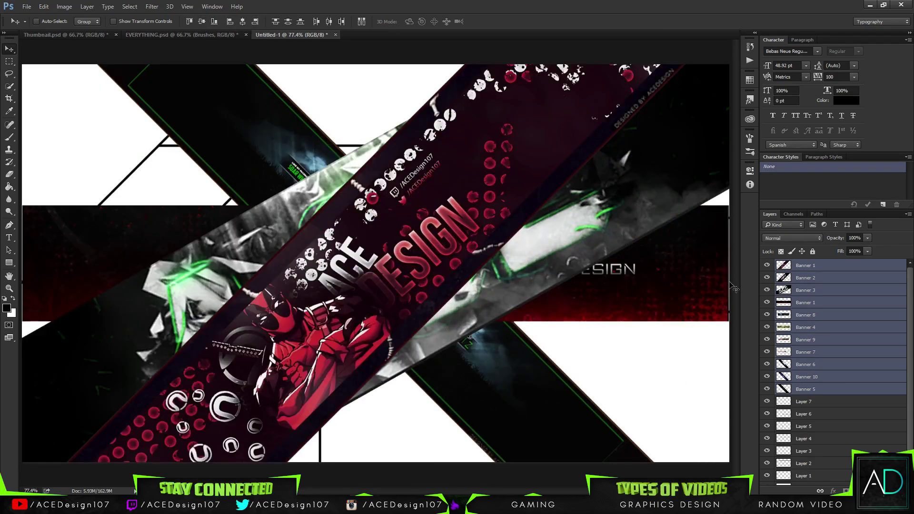
left_click_drag(766, 268, 765, 389)
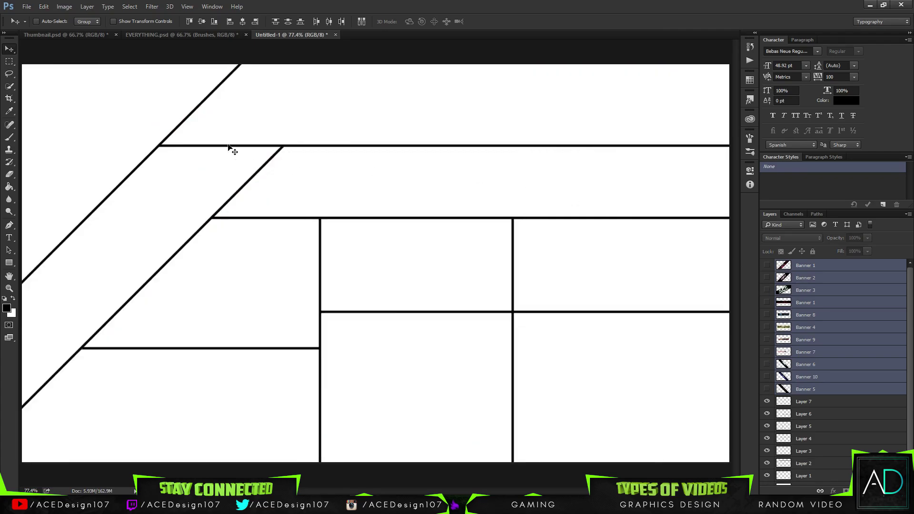
Turn a closed pen path around the grid's top-left triangle into a selection and make Layer 7 active.
key("ctrl+1")
key("ctrl+minus")
key("p")
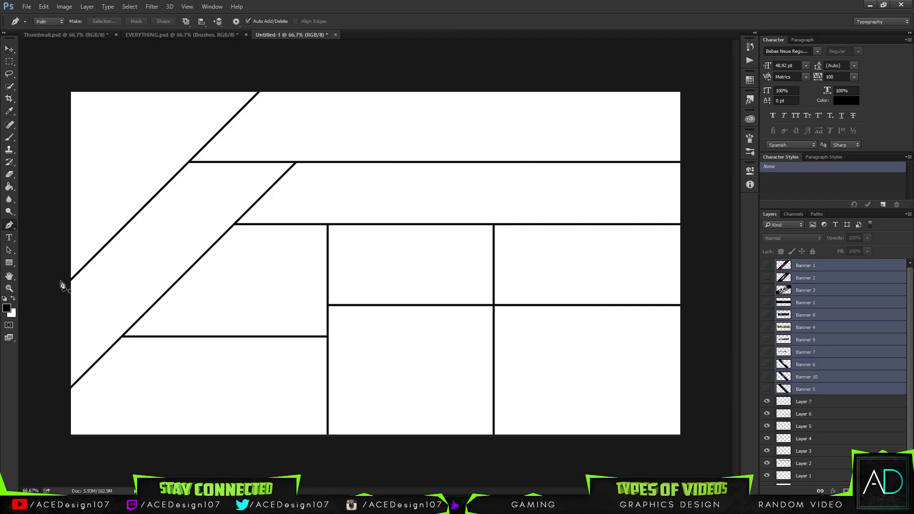
left_click(71, 279)
left_click(266, 84)
left_click(56, 79)
left_click(56, 280)
left_click(71, 280)
right_click(79, 221)
left_click(110, 271)
key("Return")
left_click(838, 401)
key("ctrl+n")
key("Return")
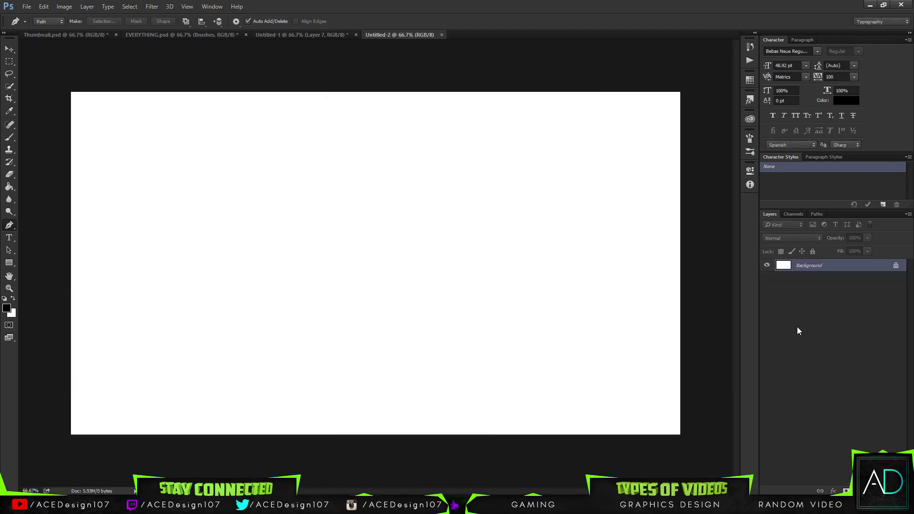
left_click(442, 35)
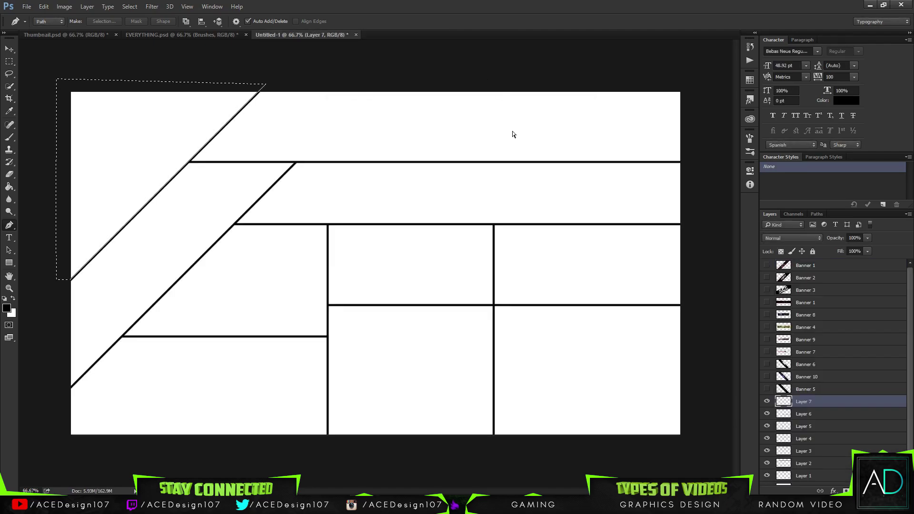
Group the line layers from Layer 7 down to Layer 1 and name the group Line Group.
left_click(848, 393)
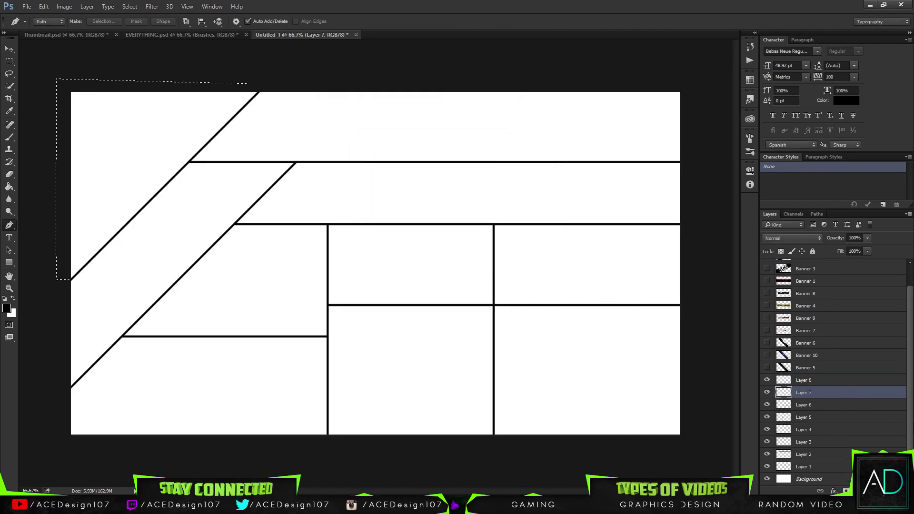
left_click(850, 468, "shift")
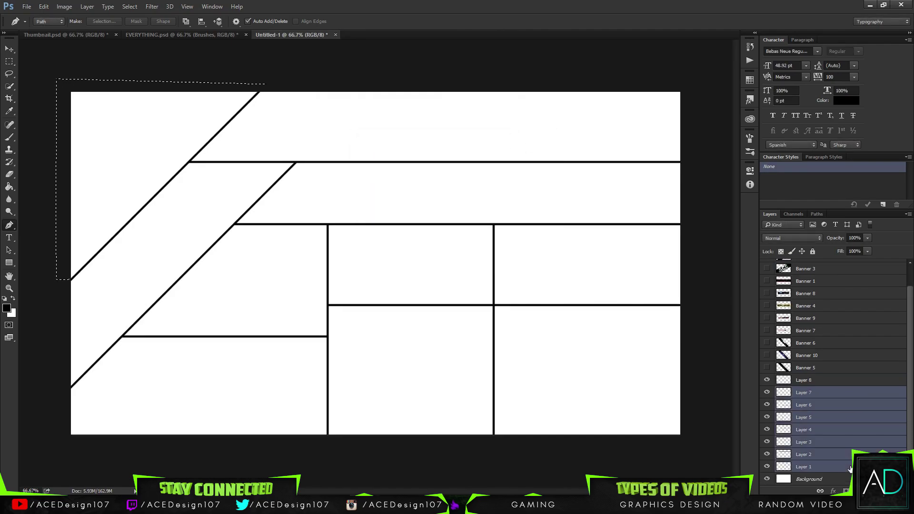
key("ctrl+g")
double_click(805, 413)
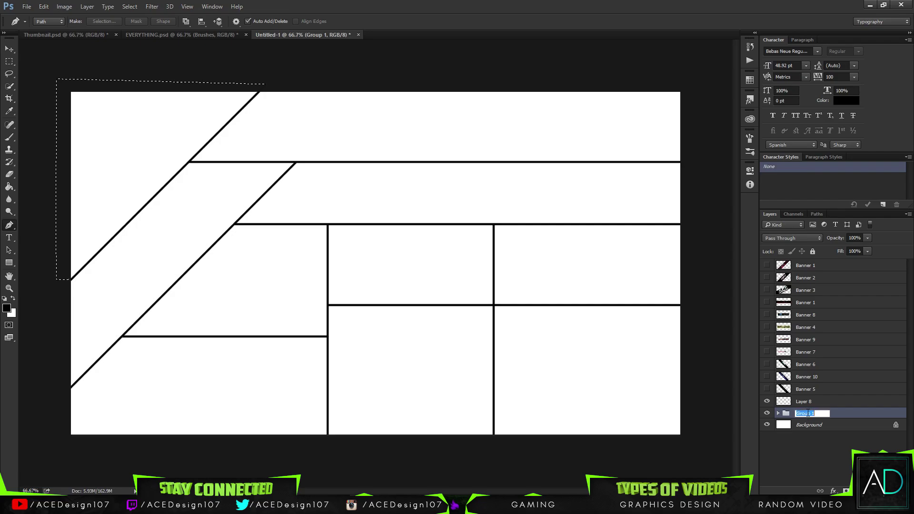
type("Line G")
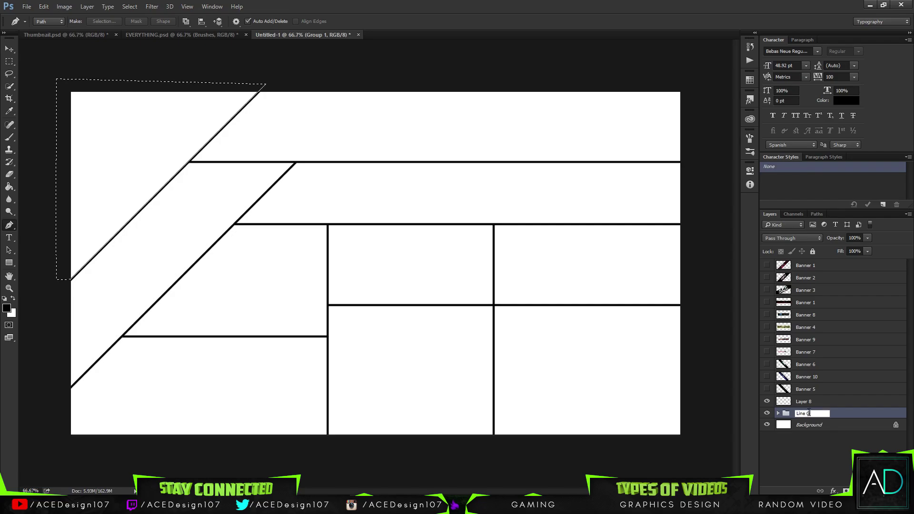
type("roup")
key("Return")
Rename Layer 8 as Shape 1 and move the topmost Banner 1 layer directly above it.
double_click(802, 400)
type("Shape")
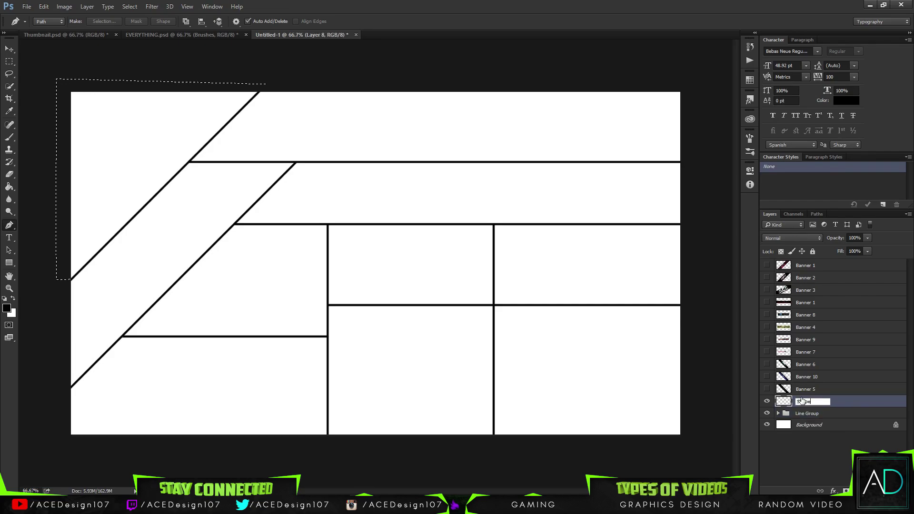
type(" 1")
key("Return")
left_click_drag(847, 266, 820, 397)
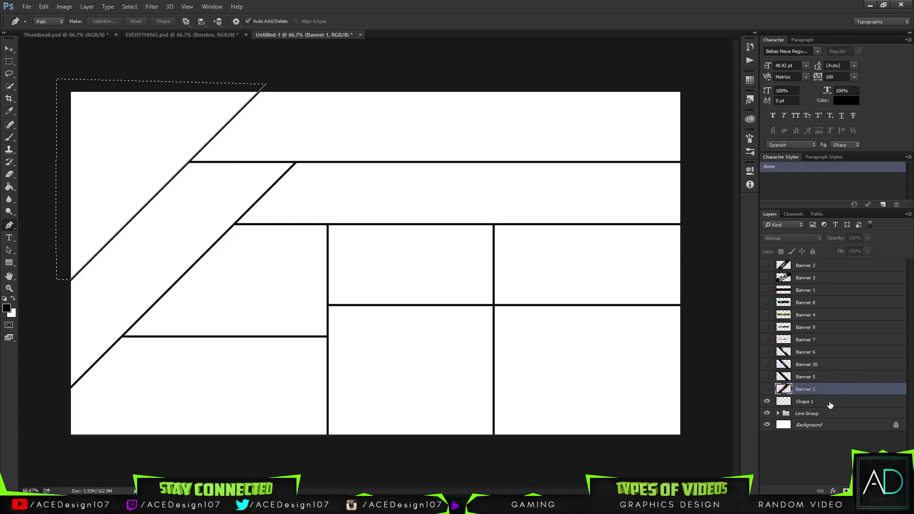
Fill the selected top-left triangle with black on the Shape 1 layer.
left_click(819, 403)
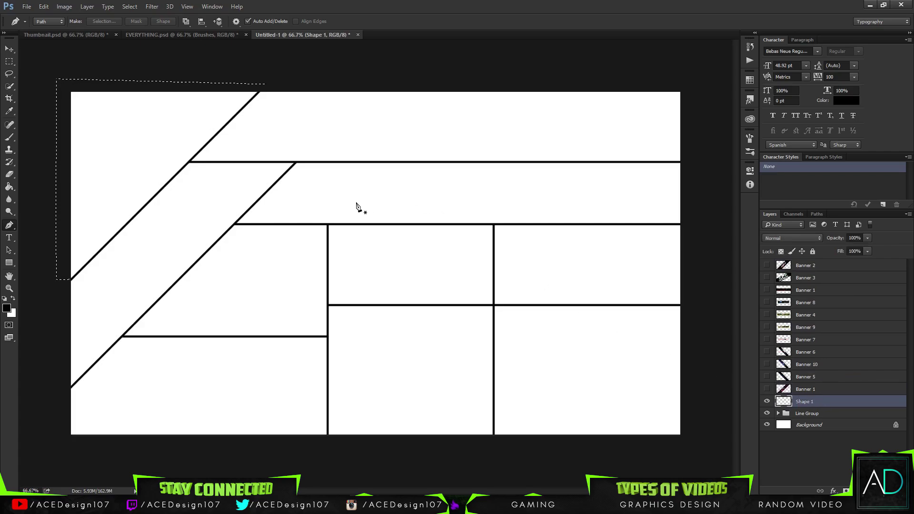
key("g")
left_click(143, 188)
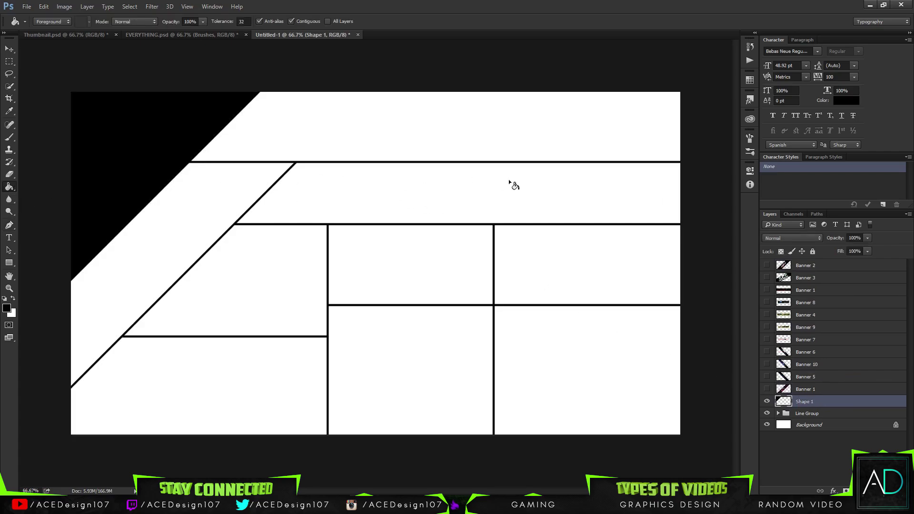
Clip the Banner 1 layer above Shape 1 to that shape and make it visible.
left_click(835, 390)
right_click(833, 389)
left_click(747, 239)
left_click(767, 389)
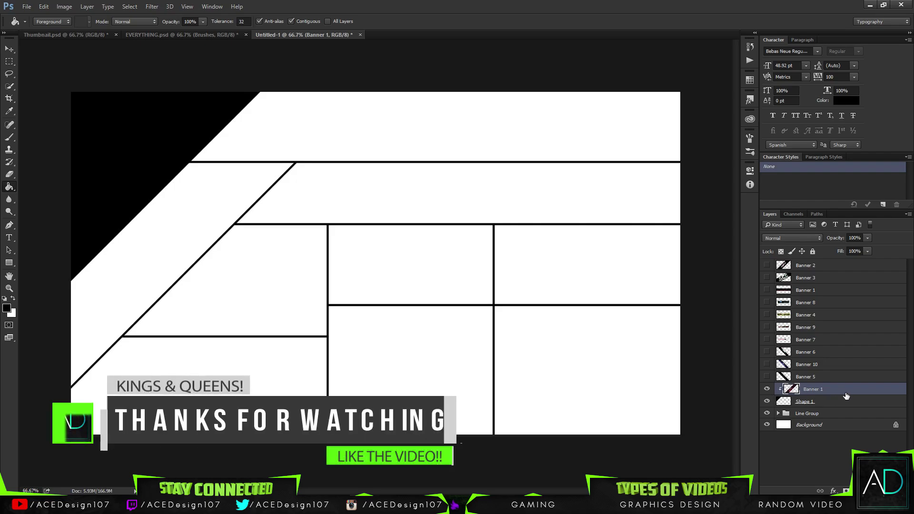
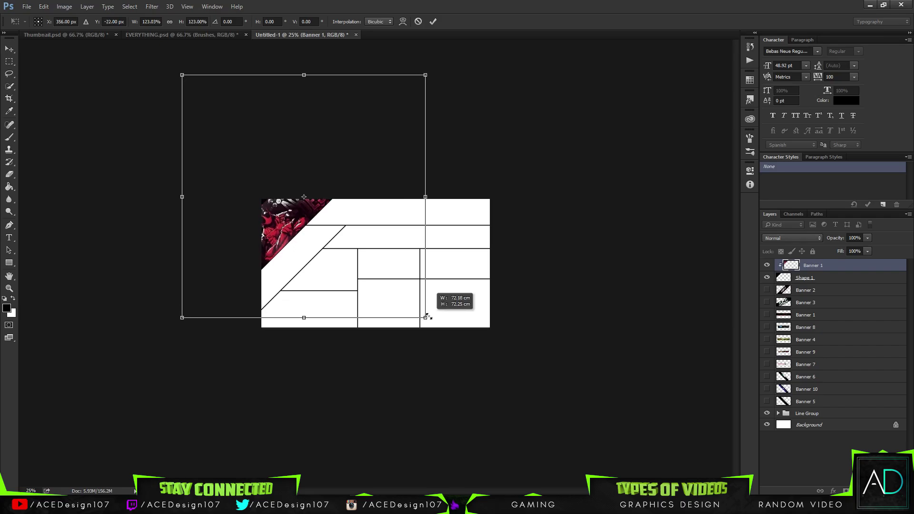
Scale Banner 1 to about 126% and position its red artwork to fill the top-left triangle.
left_click_drag(177, 71, 171, 67)
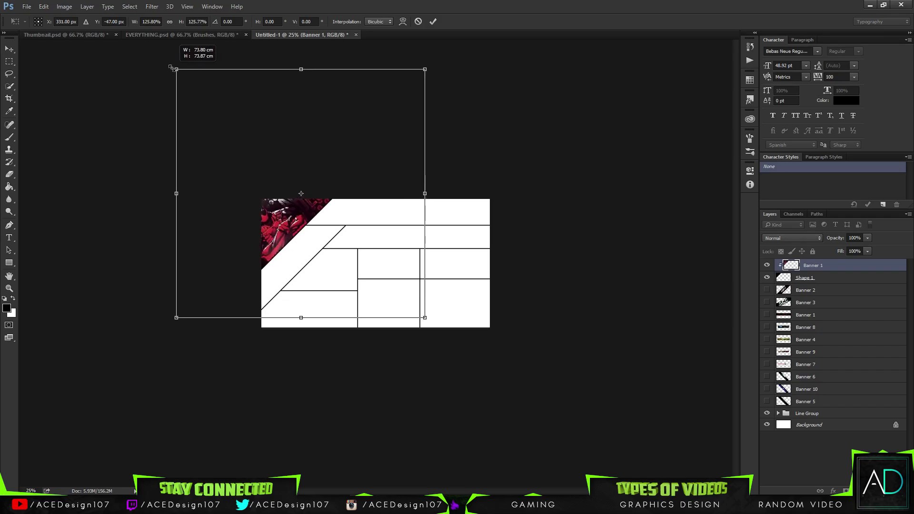
key("Return")
left_click_drag(320, 219, 324, 217)
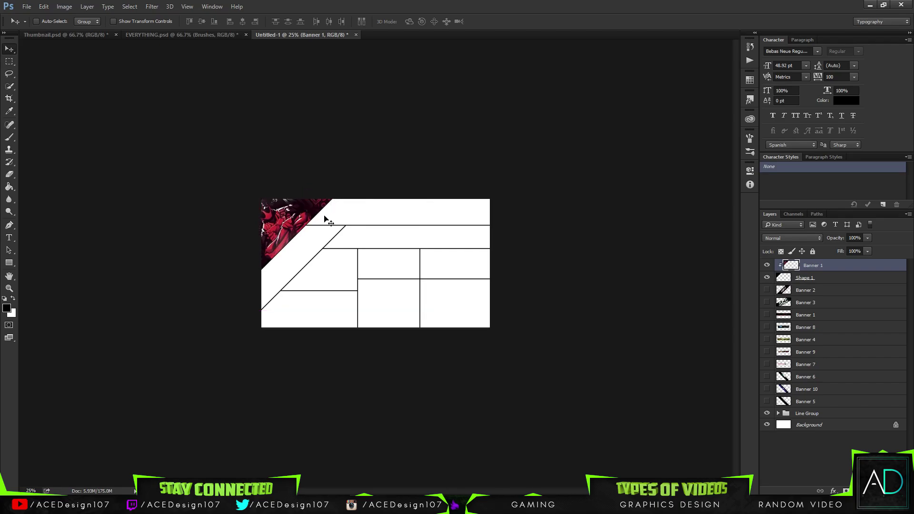
key("ctrl+plus")
key("ctrl+plus")
key("ctrl+plus")
key("ctrl+plus")
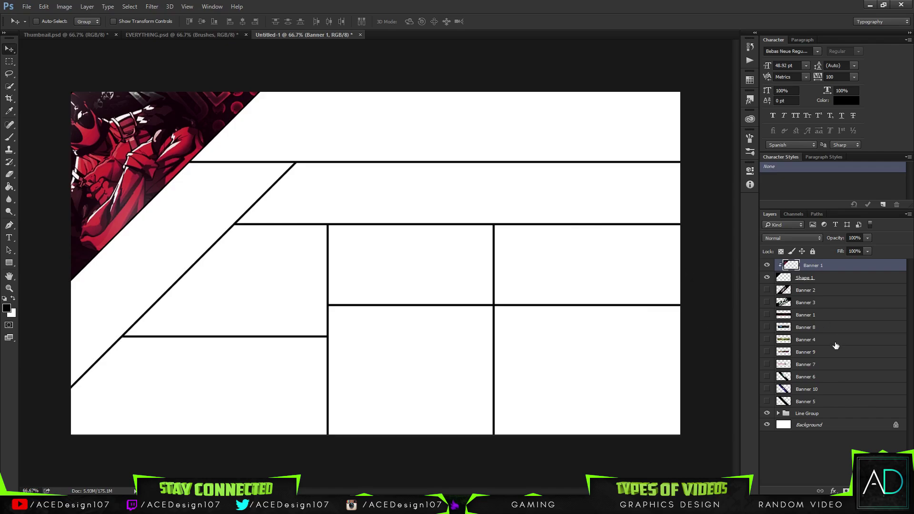
Move Shape 1 and its clipped Banner 1 together to directly above Line Group.
left_click(828, 278)
left_click(856, 266, "shift")
left_click_drag(857, 274, 843, 407)
Draw a pen path around the grid's top strip and turn it into a new selection with 0 px feather.
key("p")
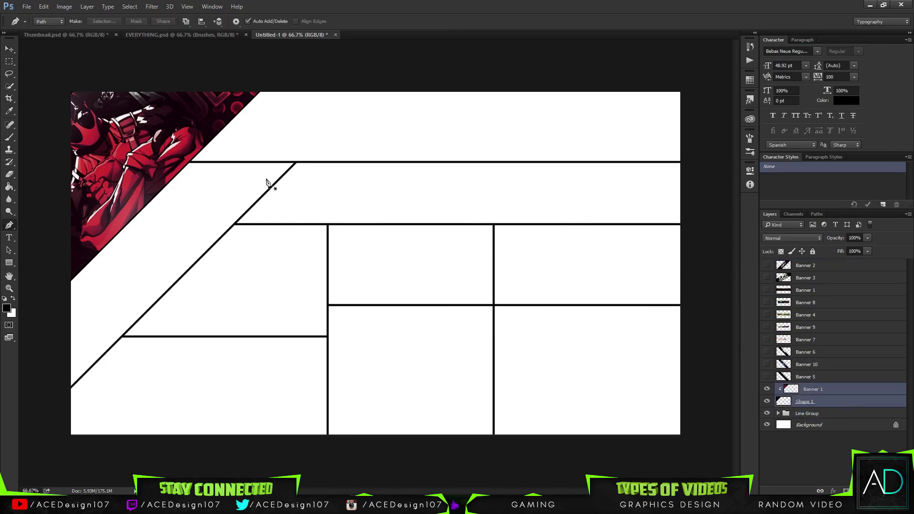
left_click(190, 163)
left_click(696, 163)
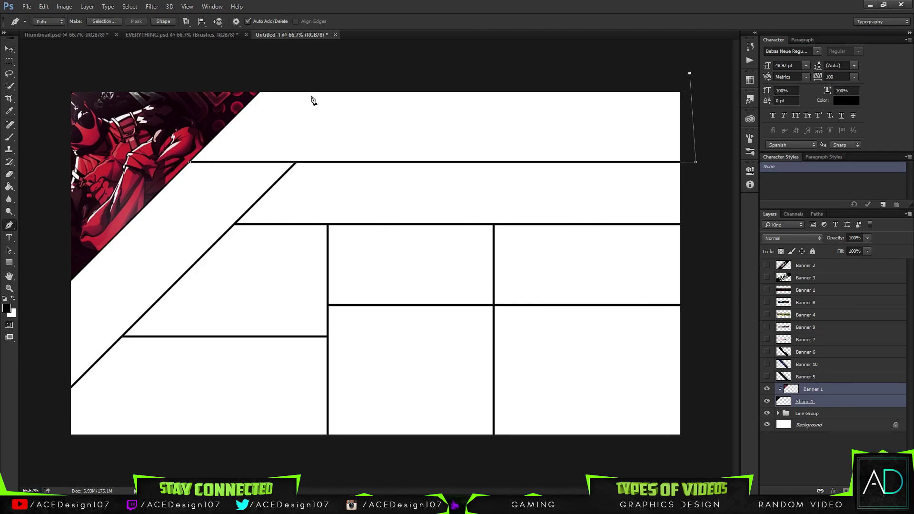
left_click(260, 91)
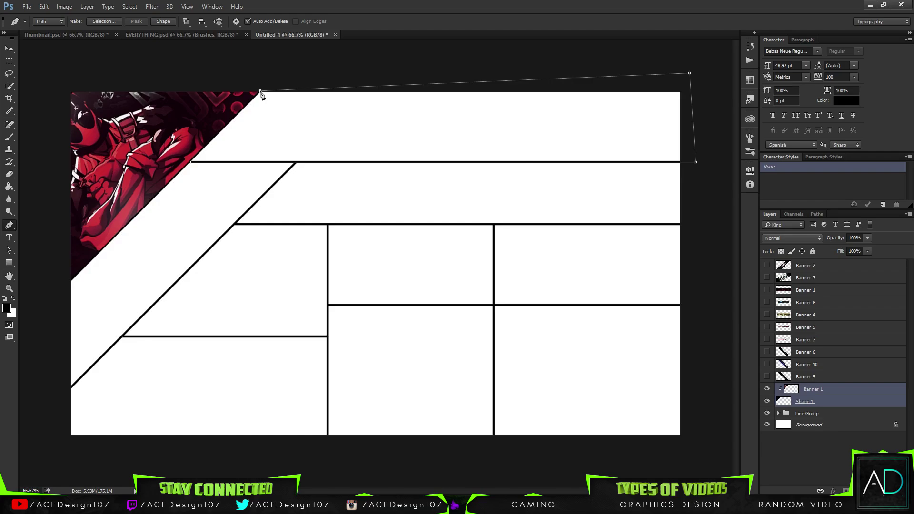
right_click(233, 140)
left_click(267, 183)
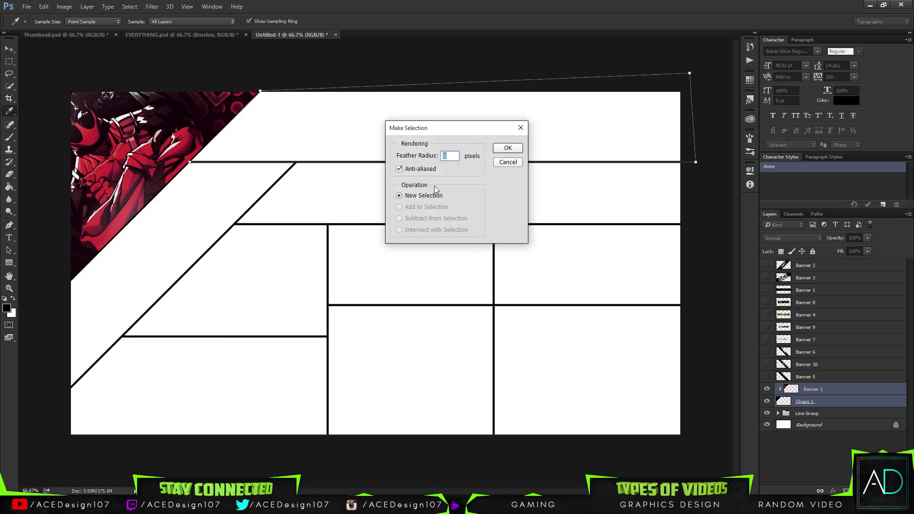
left_click(497, 151)
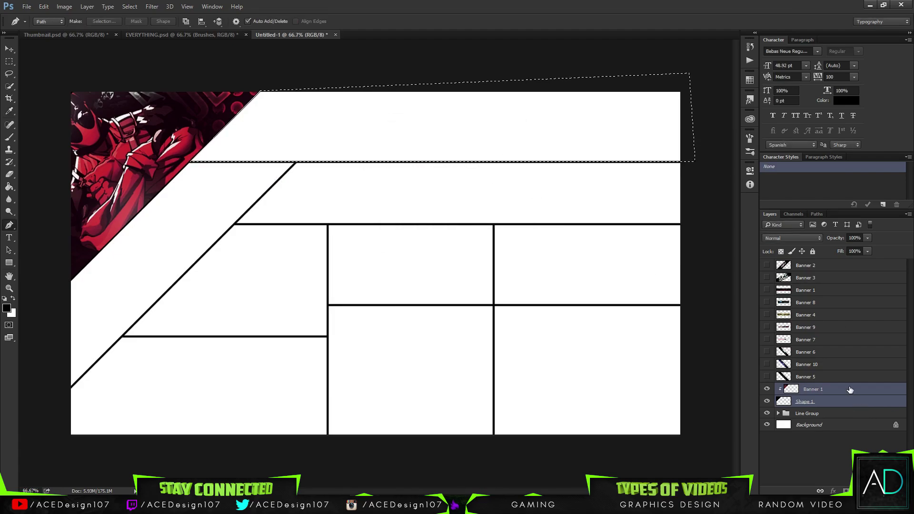
Fill the top strip selection with black on a new layer and move Line Group to the top of the layer stack.
key("ctrl+shift+n")
key("Return")
key("g")
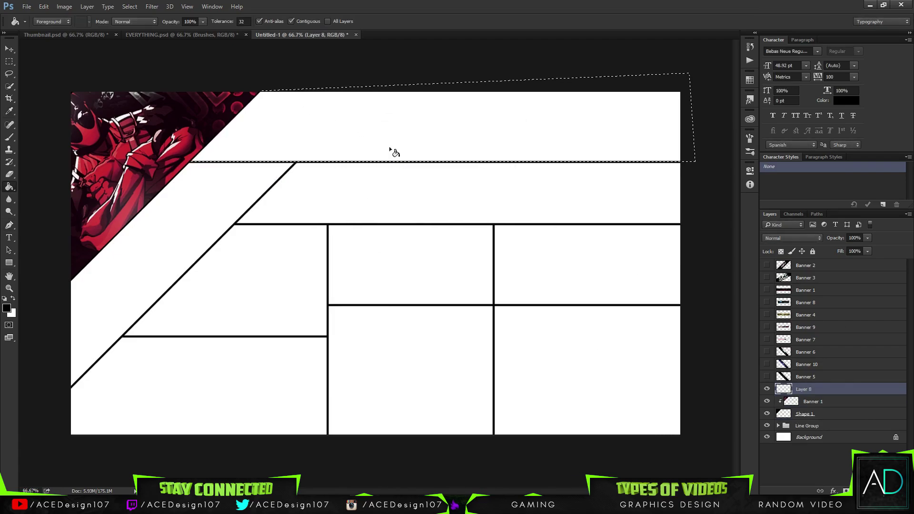
left_click(398, 137)
left_click_drag(831, 426, 845, 264)
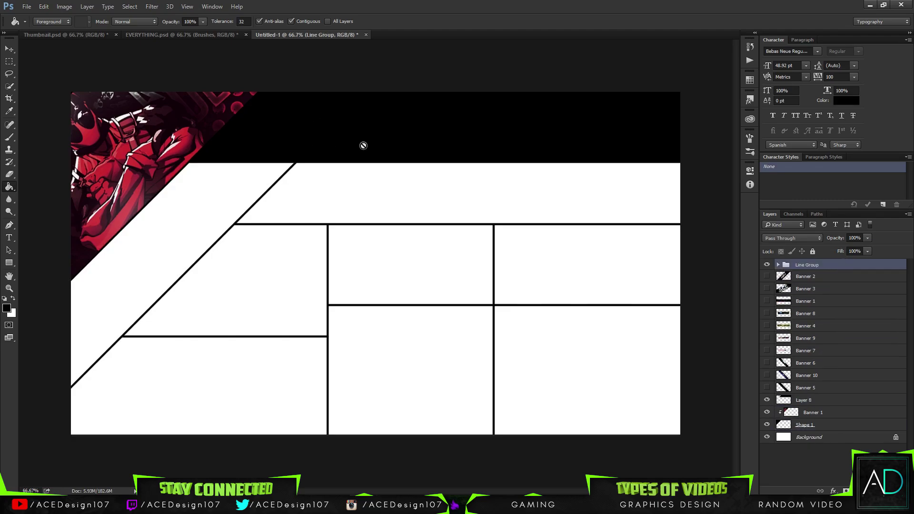
left_click(852, 401)
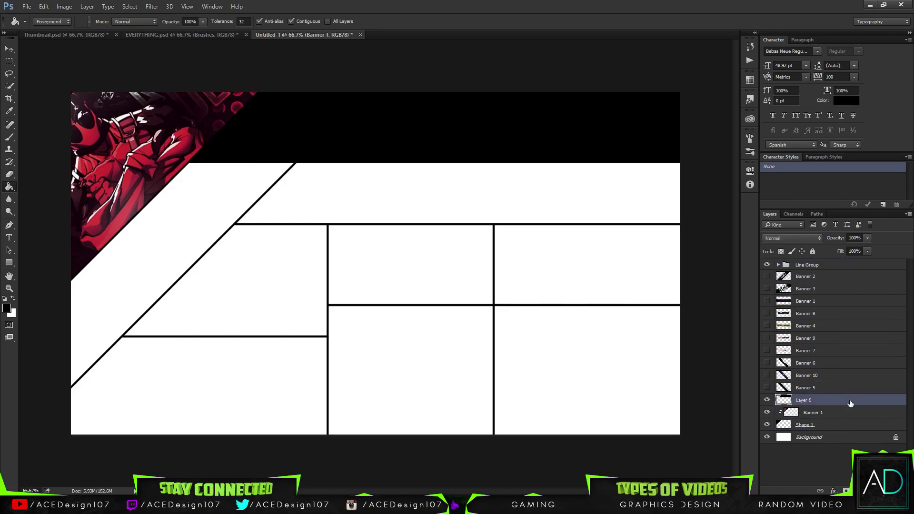
left_click(832, 385)
left_click(833, 347)
right_click(835, 337)
left_click(862, 343)
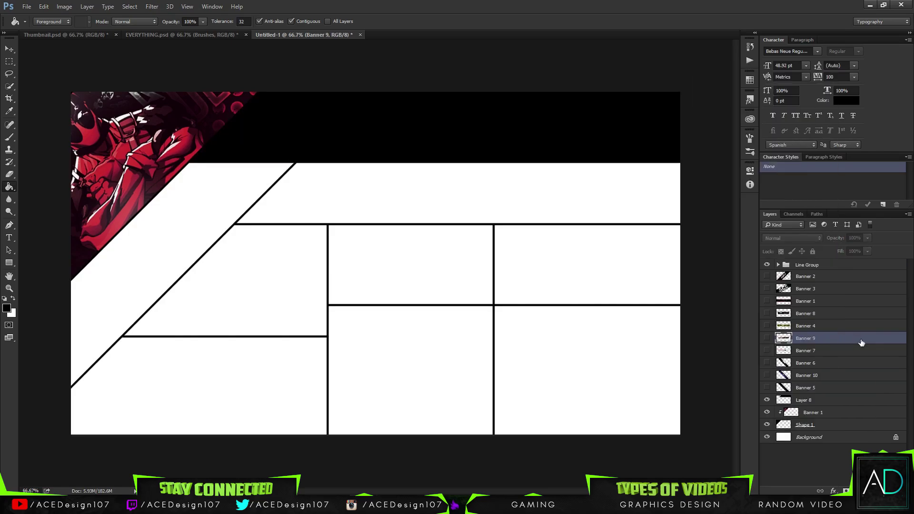
left_click(837, 388)
Rename Layer 8 as Shape 2 and move Banner 2 directly above it.
left_click(819, 403)
double_click(809, 401)
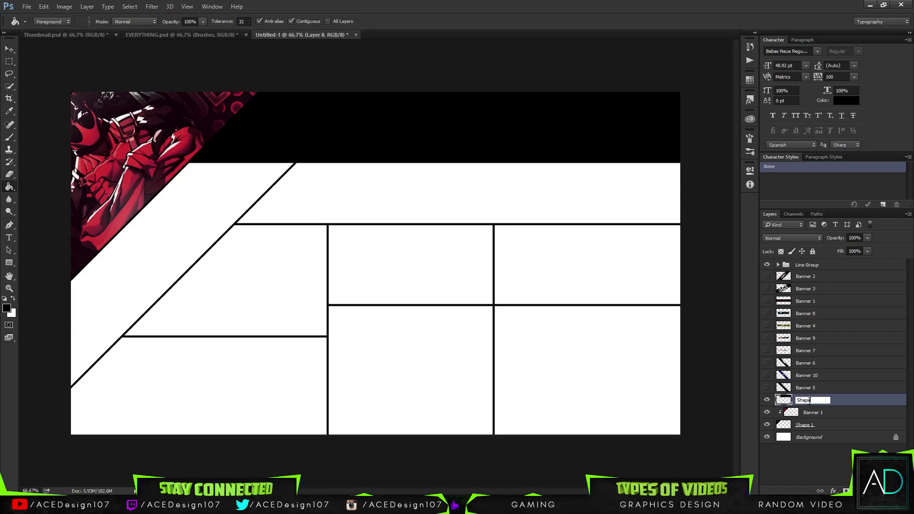
key("Return")
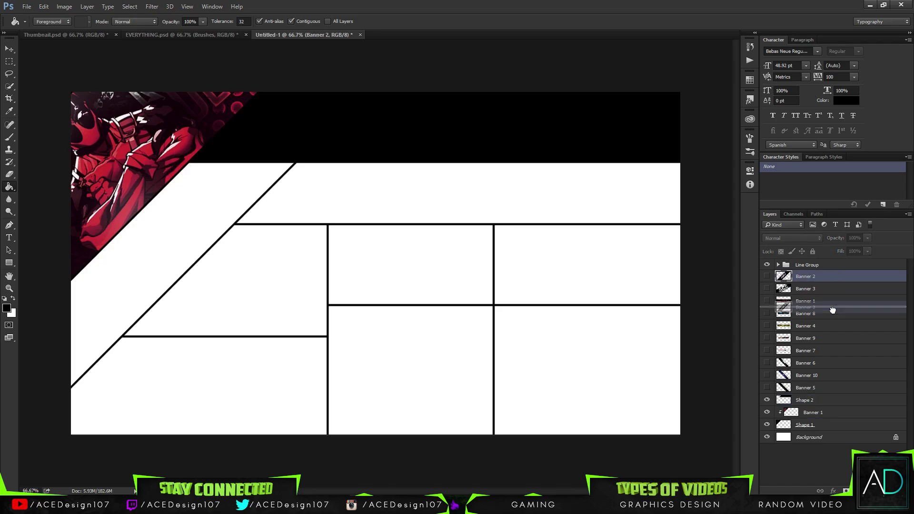
right_click(838, 381)
left_click(761, 235)
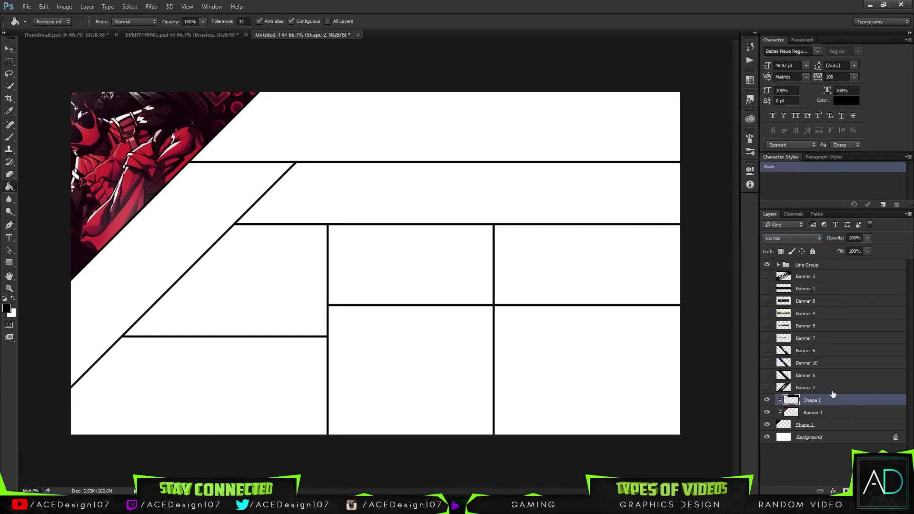
key("ctrl+z")
Clip Banner 2 to Shape 2 and make it visible.
left_click(832, 281)
left_click(839, 290)
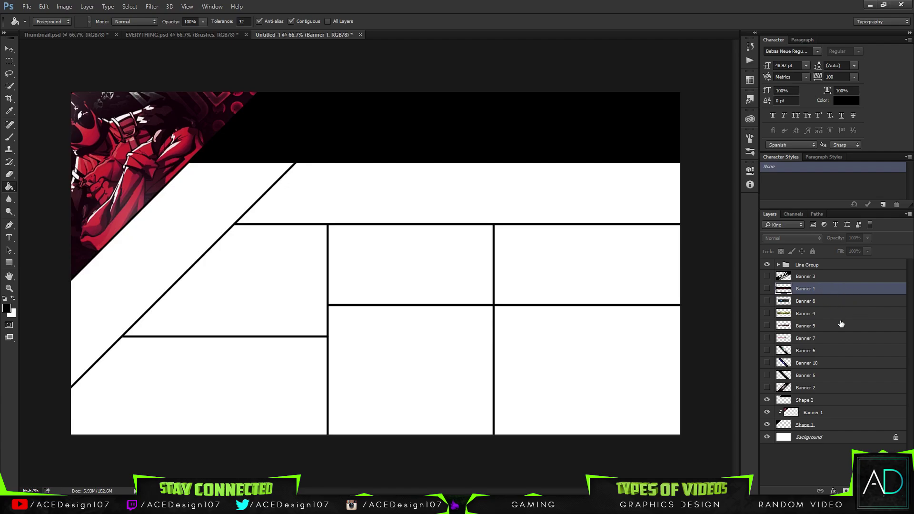
left_click(837, 388)
right_click(837, 389)
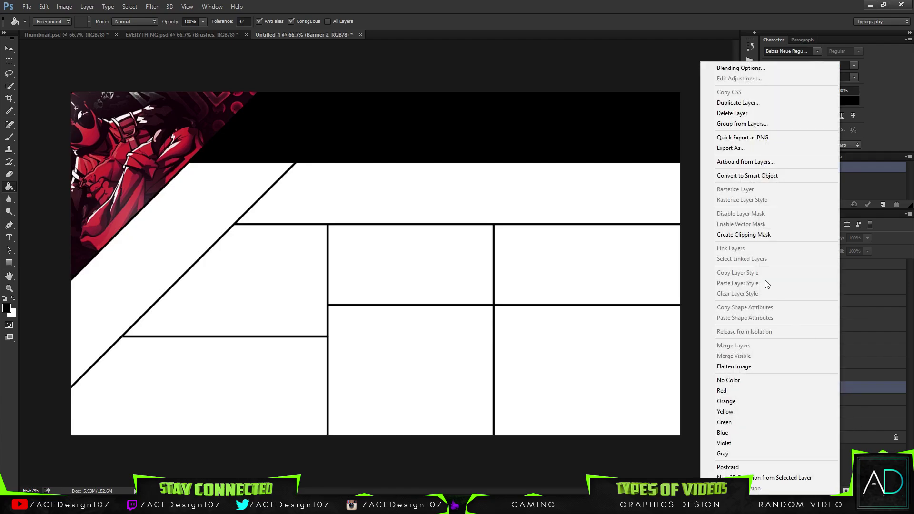
left_click(756, 238)
left_click(767, 388)
Rotate Banner 2 about 45°, scale it to about 69% and position its WHIZ lettering within the top strip.
key("ctrl+t")
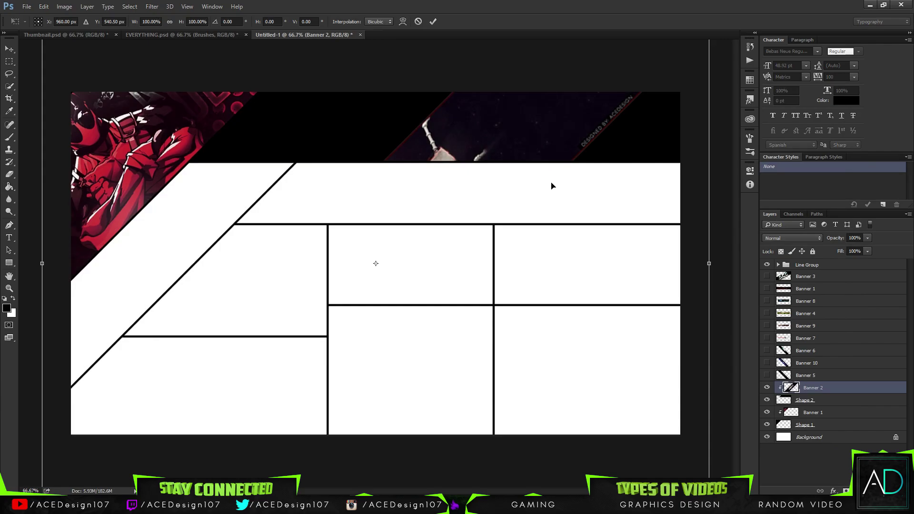
key("ctrl+minus")
key("ctrl+minus")
left_click_drag(591, 76, 679, 371)
left_click_drag(461, 285, 483, 224)
left_click_drag(670, 226, 611, 199)
left_click_drag(470, 195, 478, 195)
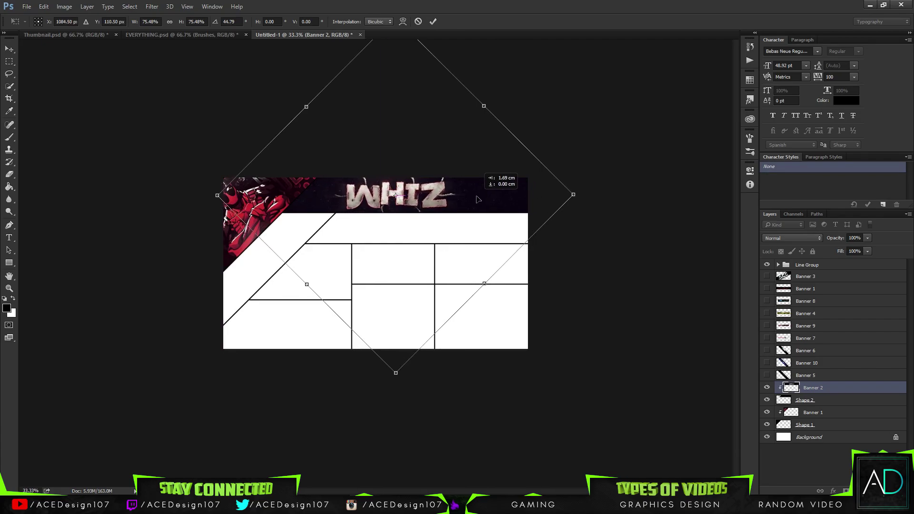
left_click_drag(573, 196, 541, 196)
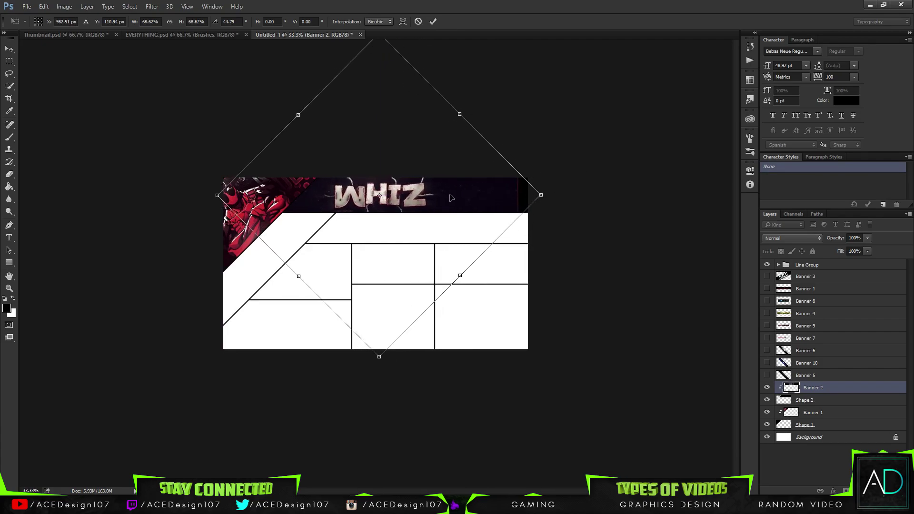
left_click_drag(450, 199, 471, 197)
key("Return")
key("g")
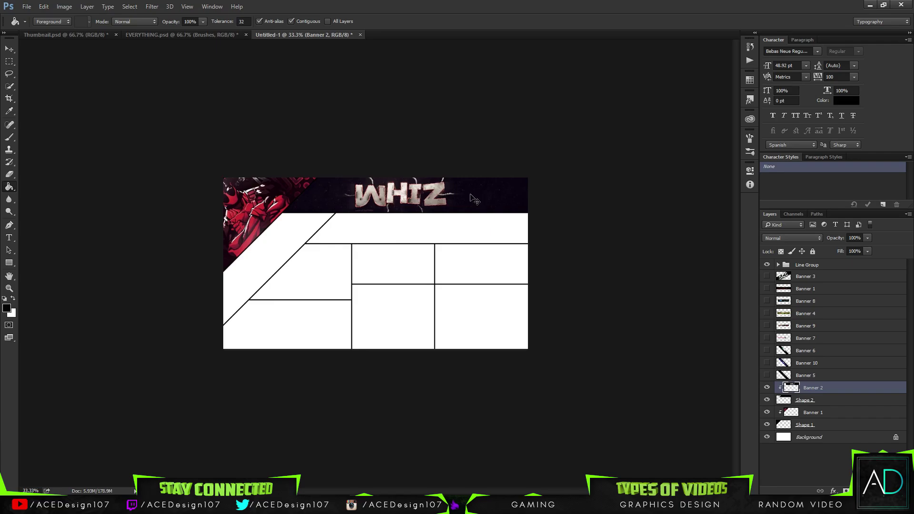
key("ctrl+0")
key("ctrl+minus")
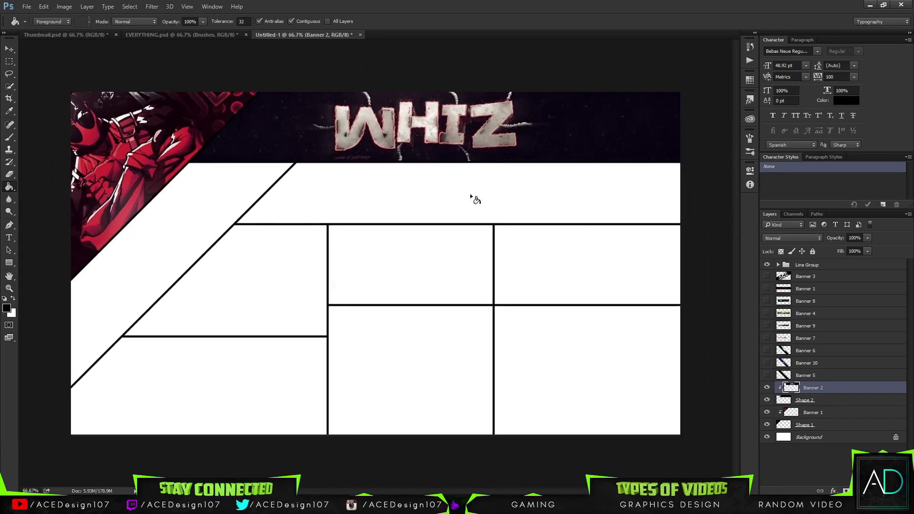
Add a new layer and turn a pen path around the diagonal strip beside the top-left triangle into a selection.
key("p")
key("ctrl+shift+n")
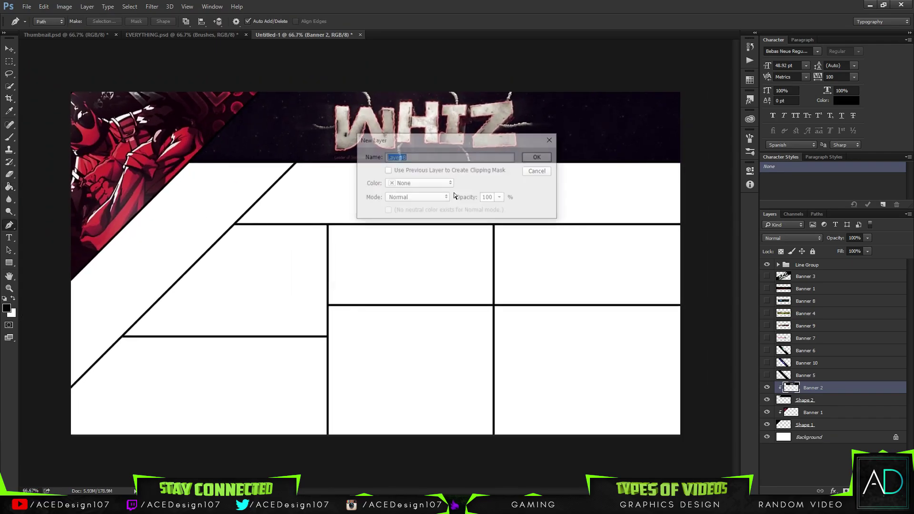
key("Return")
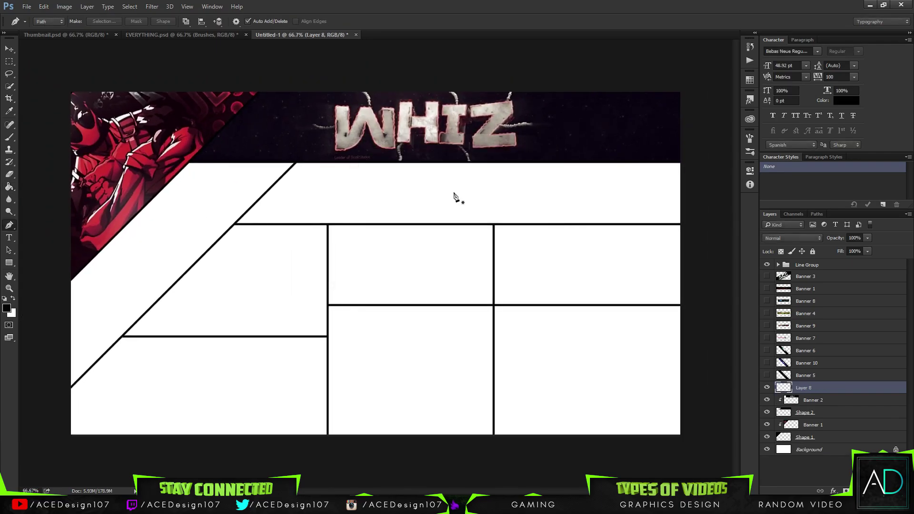
left_click(188, 162)
left_click(66, 392)
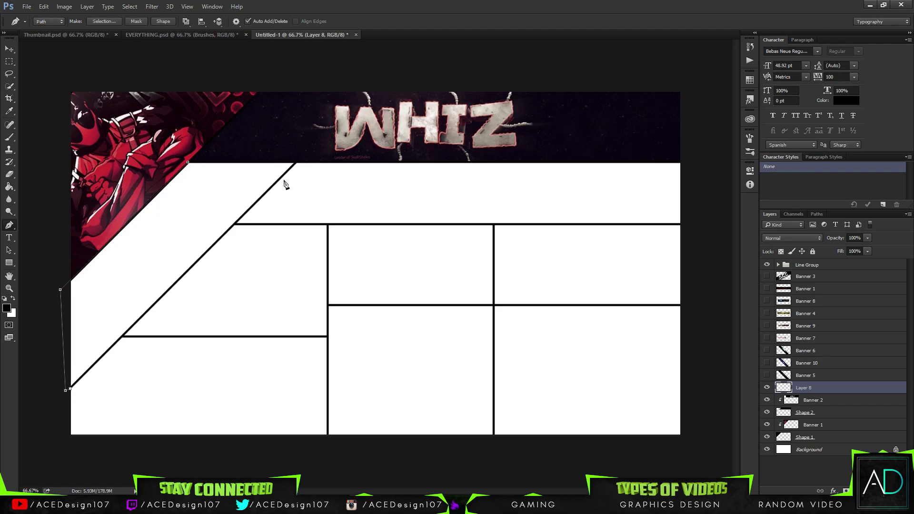
left_click(296, 164)
right_click(198, 188)
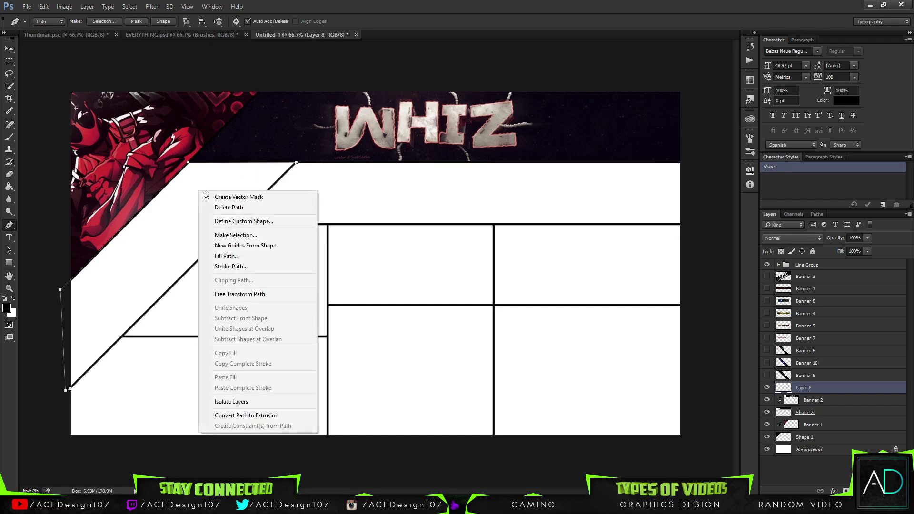
left_click(238, 236)
key("Return")
Fill the diagonal strip selection with black on another new layer named Shape 3.
key("ctrl+shift+n")
key("Return")
key("f")
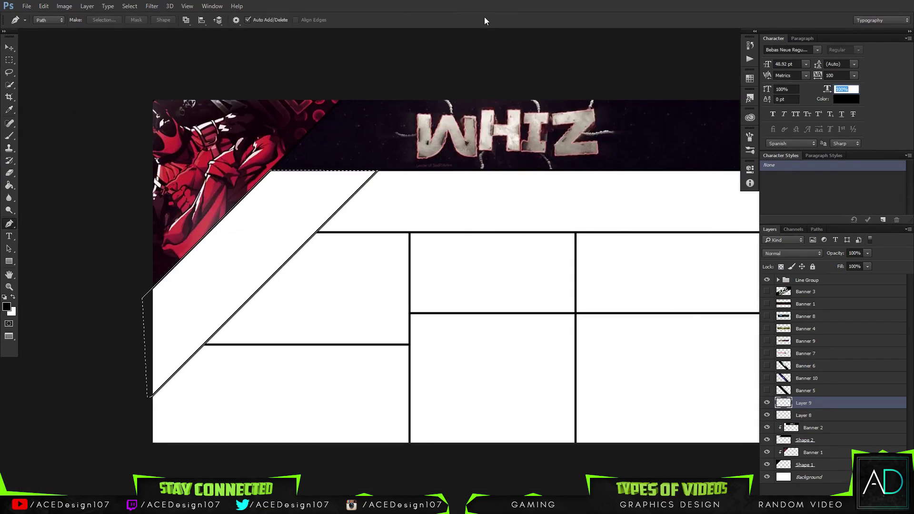
mouse_move(13, 42)
left_mouse_down()
mouse_move(26, 46)
mouse_move(3, 47)
left_mouse_up()
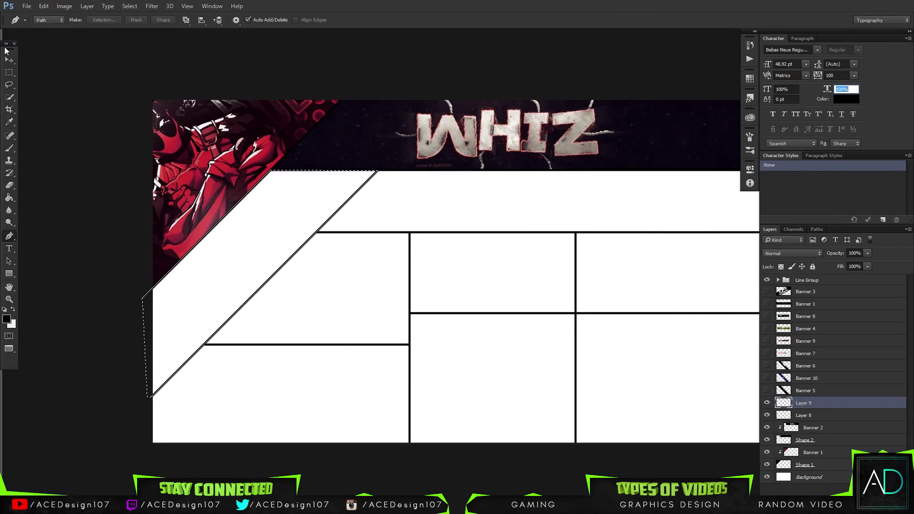
key("g")
left_click(295, 241)
Clip a visible Banner 3 to Shape 3, resizing and repositioning its artwork to fill the diagonal strip.
left_click_drag(805, 292, 805, 396)
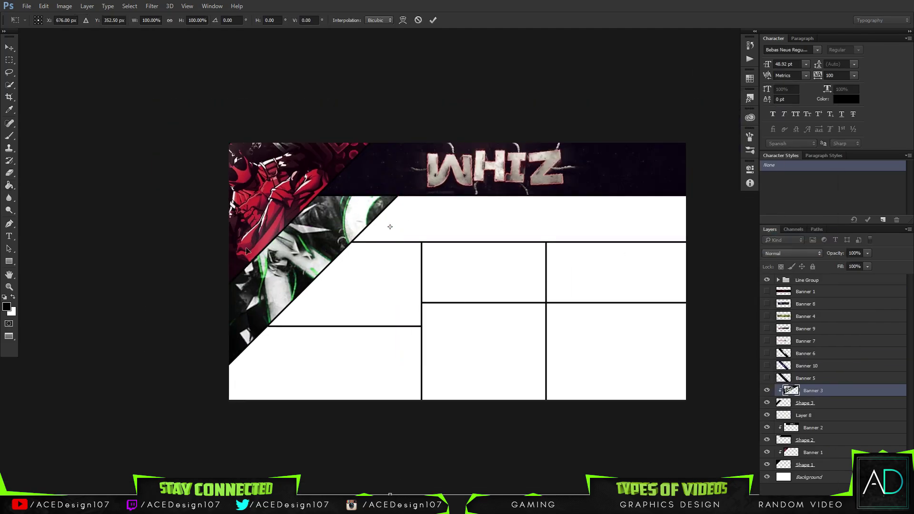
key("ctrl+minus")
key("ctrl+minus")
key("ctrl+minus")
left_click_drag(568, 346, 488, 278)
left_click_drag(286, 195, 321, 237)
left_click_drag(305, 324, 374, 298)
left_click_drag(445, 265, 428, 278)
key("Return")
right_click(362, 503)
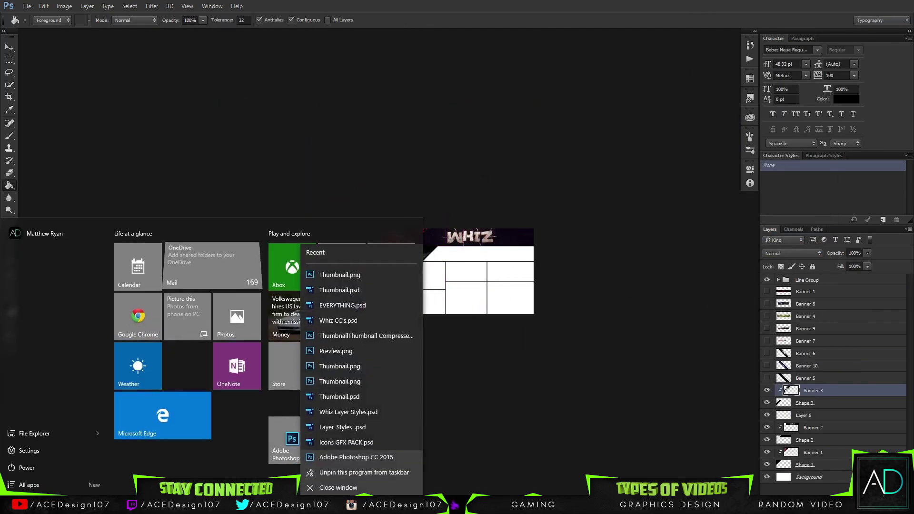
Fit the collage in view and nudge the Banner 3 artwork slightly up along the diagonal strip.
key("f")
key("f")
key("v")
key("ctrl+0")
left_click_drag(242, 187, 249, 179)
Select the cell beneath the second strip with a pen path and fill it with black on a layer named Shape 4.
key("p")
left_click(212, 218)
left_click(321, 218)
left_click(320, 349)
left_click(81, 348)
left_click(212, 218)
right_click(269, 240)
left_click(300, 275)
key("Return")
double_click(806, 375)
type("Shape 4")
Move Banner 4 directly above Shape 4, make it visible and clip it to that shape.
left_click_drag(836, 306, 833, 369)
left_click(767, 363)
key("ctrl+alt+g")
Resize and reposition Banner 4 so its LETS MINECRAFT artwork fills the Shape 4 cell.
key("v")
key("ctrl+t")
left_click_drag(434, 296, 599, 341)
left_click_drag(600, 255, 728, 233)
key("Return")
left_click_drag(395, 275, 341, 282)
left_click_drag(384, 321, 381, 324)
Add a new layer named Shape 5, then show Banner 5 and clip it to that layer.
key("ctrl+shift+alt+n")
double_click(806, 363)
type("Shape 5")
left_click(766, 351)
right_click(855, 350)
left_click(754, 234)
Turn a pen path around the strip below the WHIZ banner into a selection for Shape 5.
left_click(815, 363)
left_click(681, 163)
left_click(296, 162)
left_click(235, 224)
right_click(239, 230)
left_click(269, 265)
key("Return")
Resize and reposition Banner 5 so its glowing emblem sits within the strip below the WHIZ banner.
key("v")
left_click(844, 352)
key("g")
key("ctrl+t")
key("ctrl+minus")
key("ctrl+minus")
key("ctrl+minus")
left_click_drag(489, 383, 538, 264)
left_click_drag(400, 259, 435, 229)
left_click_drag(535, 233, 508, 236)
key("Return")
key("ctrl+0")
left_click_drag(467, 210, 467, 233)
key("Return")
Select the cell to the right of LETS MINECRAFT with a pen path and fill it with black on a new layer.
key("p")
key("ctrl+shift+alt+n")
left_click(320, 219)
left_click(320, 311)
left_click(513, 311)
left_click(513, 219)
left_click(319, 219)
right_click(355, 233)
left_click(387, 268)
key("g")
key("ctrl+shift+alt+n")
left_click(404, 281)
Move Banner 6 directly above the new black cell layer, make it visible and clip it to that layer.
left_click_drag(815, 326, 815, 344)
left_click(767, 338)
right_click(823, 338)
left_click(724, 236)
Resize and reposition Banner 6 so its split-rock artwork fills the cell beside LETS MINECRAFT.
key("ctrl+t")
key("ctrl+minus")
left_click_drag(601, 477, 681, 267)
left_click_drag(594, 304, 612, 304)
left_click_drag(512, 261, 577, 262)
key("Return")
key("ctrl+t")
left_click_drag(422, 226, 422, 222)
left_click_drag(419, 302, 418, 311)
key("Return")
Trace the bottom-left cell with a closed pen path on a new layer for its black fill.
key("ctrl+shift+alt+n")
key("p")
left_click(327, 338)
left_click(122, 338)
left_click(63, 400)
left_click(55, 450)
left_click(309, 461)
left_click(327, 434)
left_click(328, 339)
Resize and reposition the clipped Banner 10 so its SOAR ACEDESIGN artwork fills the bottom-left cell.
key("ctrl+t")
left_click_drag(601, 476, 663, 159)
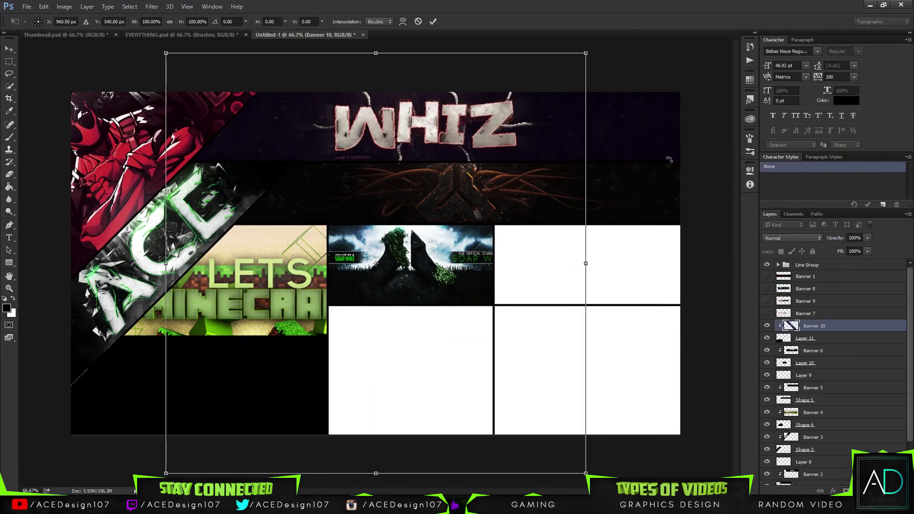
left_click_drag(548, 214, 373, 353)
left_click_drag(509, 266, 545, 392)
left_click_drag(199, 125, 280, 53)
key("ctrl+minus")
key("ctrl+minus")
left_click_drag(452, 320, 463, 320)
left_click_drag(329, 314, 330, 319)
left_click_drag(522, 314, 523, 319)
key("Return")
key("ctrl+0")
Rename the bottom-left cell's black layer as Shape 7.
double_click(808, 338)
type("Shape 7")
key("Return")
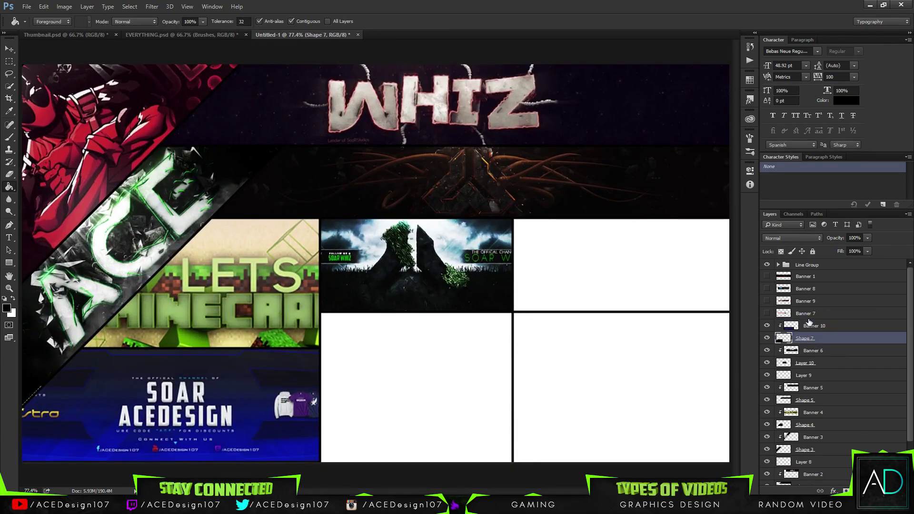
Outline the bottom-middle cell with a pen path and fill it with black on a new layer above Banner 10.
left_click(814, 326)
key("ctrl+shift+alt+n")
key("p")
left_click(321, 313)
left_click(321, 464)
left_click(512, 462)
left_click(416, 387)
Make Banner 7 visible, shift it over the bottom-middle cell and clip it to that cell's black layer.
left_click(767, 313)
left_click(809, 313)
left_click_drag(376, 263, 340, 392)
right_click(829, 313)
left_click(723, 209)
Enlarge and reposition Banner 7 so its hooded figure fills the bottom-middle cell.
key("ctrl+t")
left_click_drag(614, 347, 781, 240)
key("ctrl+minus")
key("ctrl+minus")
key("Return")
left_click_drag(482, 327, 420, 324)
Select the bottom-right cell with a pen path and fill it with black on a new layer.
key("ctrl+shift+alt+n")
key("p")
left_click(465, 293)
left_click(465, 398)
left_click(606, 412)
left_click(611, 294)
left_click(465, 294)
right_click(519, 307)
left_click(553, 110)
key("Return")
left_click(534, 342)
Enlarge and reposition the clipped Banner 9 so its masked gunman artwork fills the bottom-right cell.
left_click_drag(473, 280, 624, 350)
key("ctrl+t")
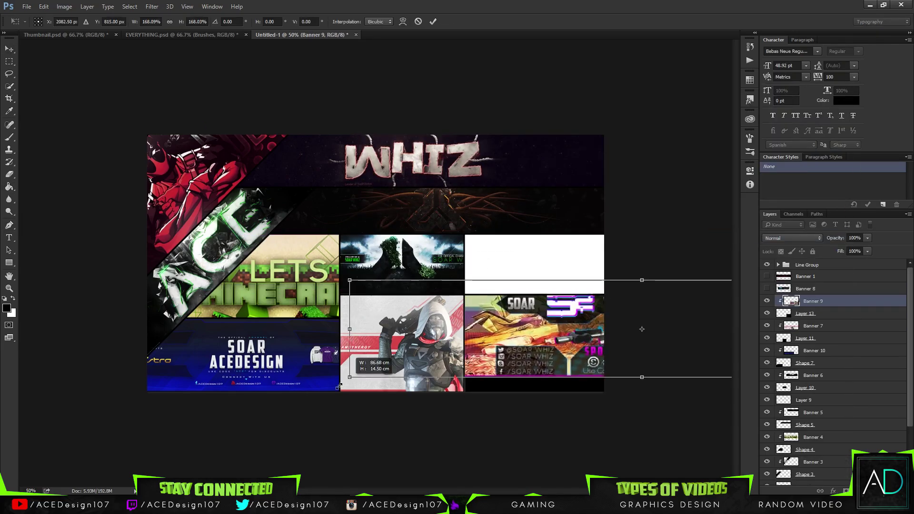
left_click_drag(353, 376, 329, 402)
key("Return")
left_click(847, 291)
left_click(846, 301)
Select the remaining white cell above Banner 9 with a pen path and fill it with black on a new layer.
key("ctrl+shift+alt+n")
key("p")
left_click(465, 235)
left_click(618, 293)
left_click(609, 235)
left_click(465, 235)
right_click(512, 249)
left_click(543, 283)
key("Return")
key("ctrl+shift+alt+n")
key("g")
left_click(544, 283)
Show Banner 8, clip it to the last black cell layer and position its dark artwork within that cell.
left_click_drag(613, 267, 620, 267)
key("Return")
left_click(766, 288)
left_click(813, 288)
key("ctrl+alt+g")
key("ctrl+t")
left_click_drag(438, 270, 561, 275)
key("Return")
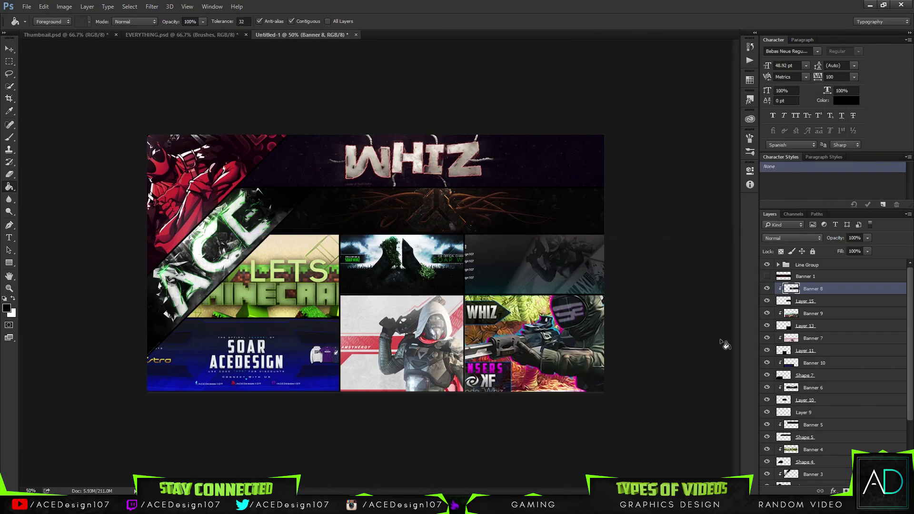
left_click(10, 48)
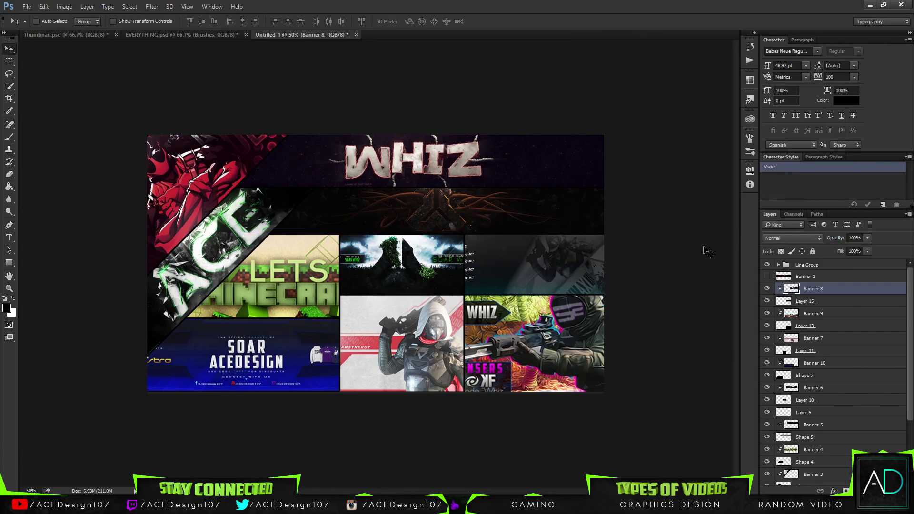
Delete the unused Banner 1 layer and copy the CC's group from Thumbnail.psd into the collage directly beneath Line Group.
left_click(828, 277)
key("Delete")
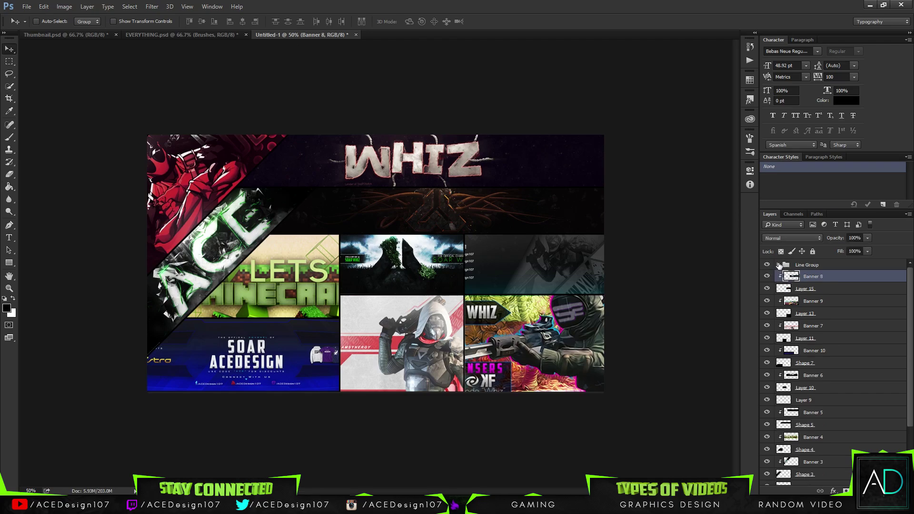
left_click(61, 34)
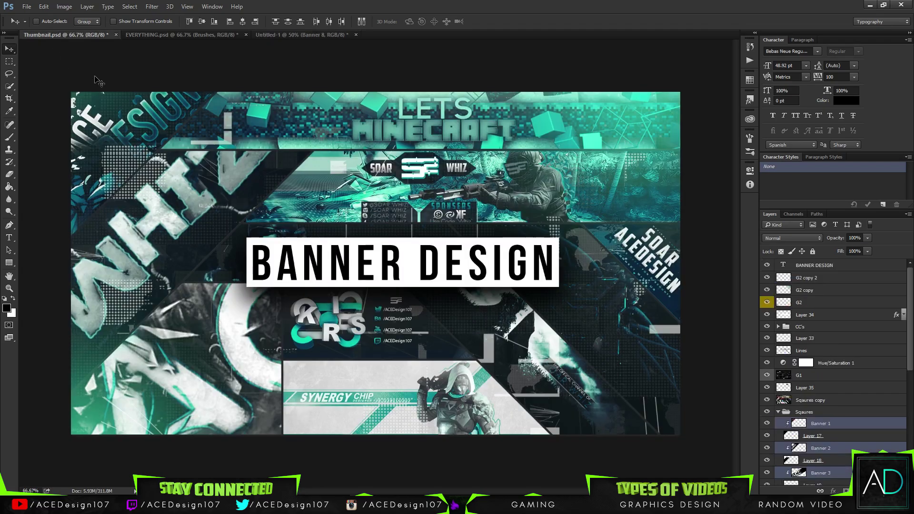
left_click(830, 327)
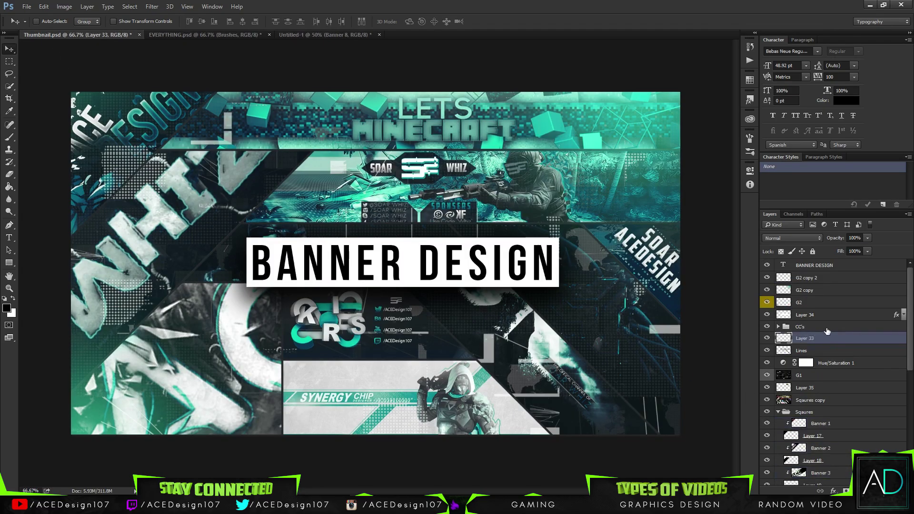
left_click_drag(333, 39, 441, 277)
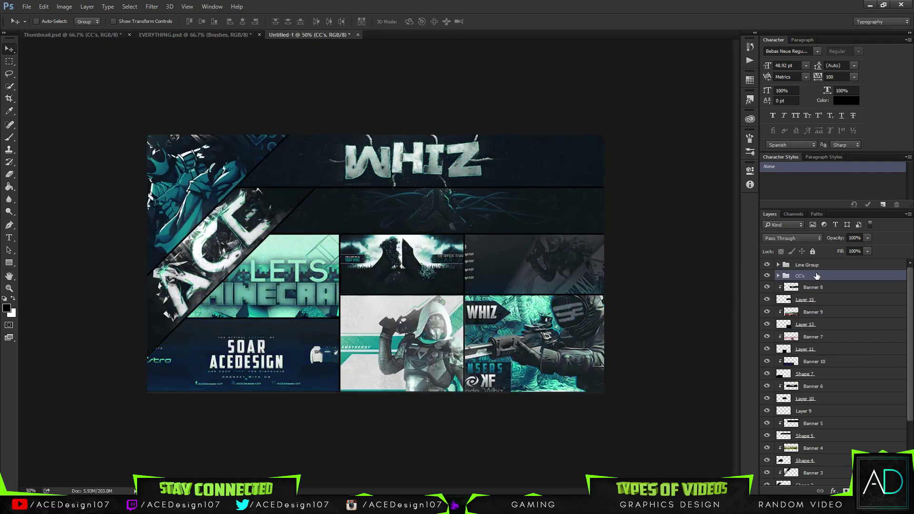
Add a Hue/Saturation adjustment layer directly beneath the CC's group and lower its hue.
left_click(859, 491)
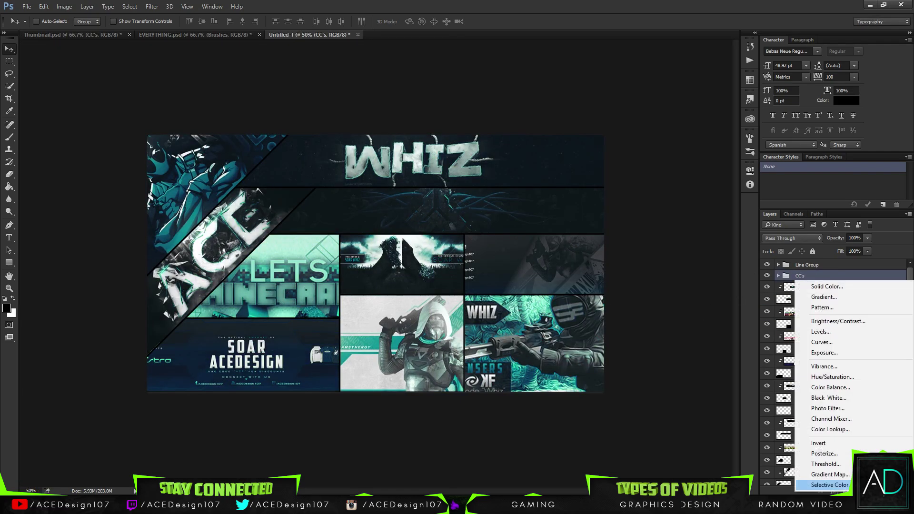
left_click(851, 377)
left_click_drag(683, 228, 651, 232)
left_click(722, 164)
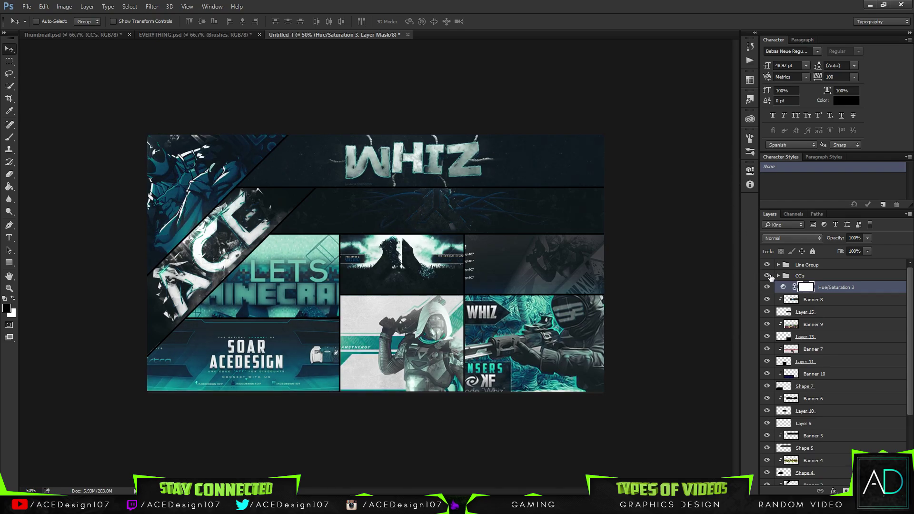
Set the hue of the Hue/Saturation 2 adjustment inside the CC 5 group to +72, turning the collage green.
left_click(781, 265)
left_click(778, 276)
left_click(791, 286)
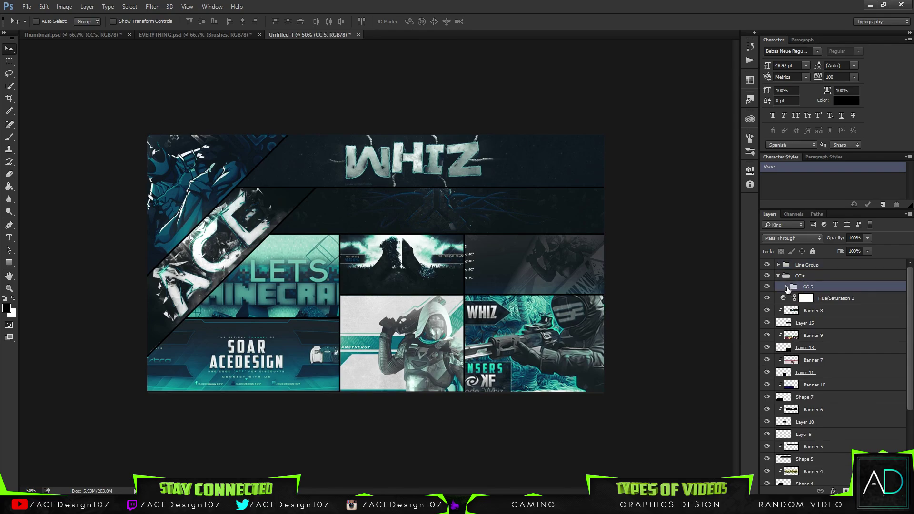
left_click(786, 287)
double_click(798, 298)
left_click_drag(685, 228, 708, 234)
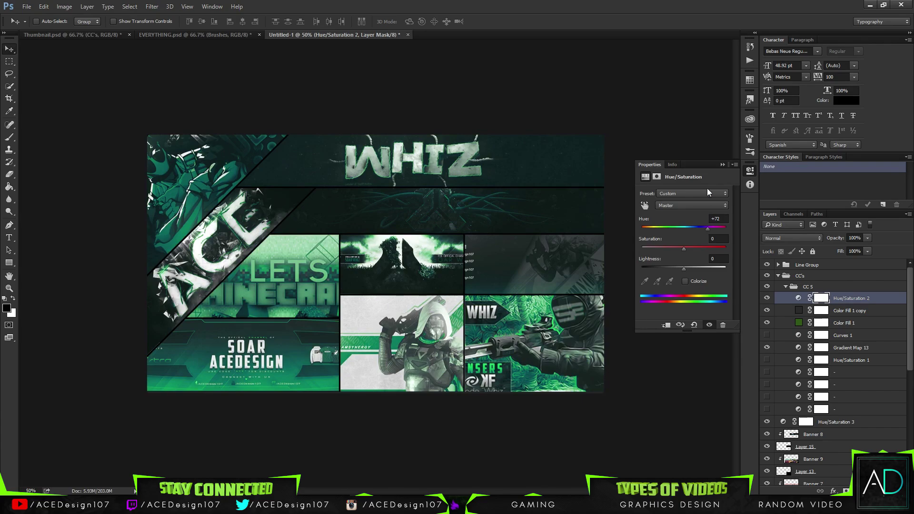
left_click(721, 166)
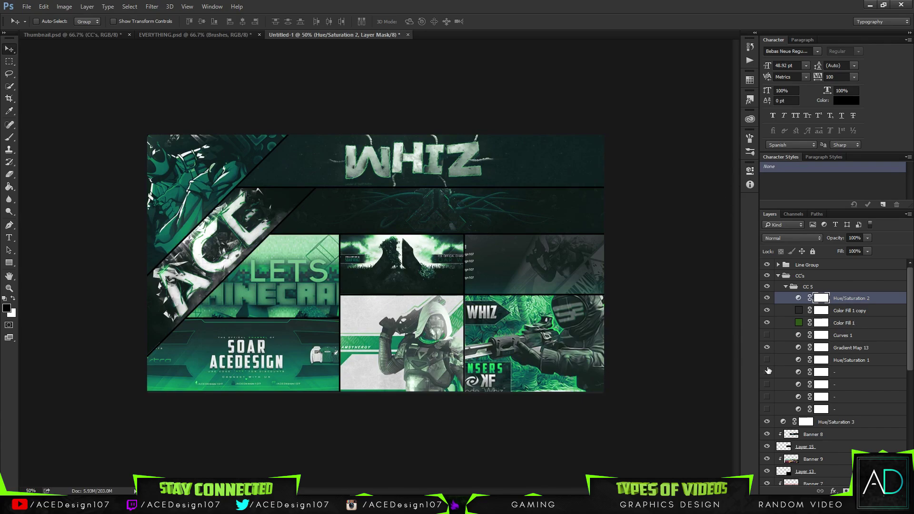
Preview the hidden adjustments in CC 5 and delete Hue/Saturation 1 and the four hidden layers named with a dash.
left_click(767, 409)
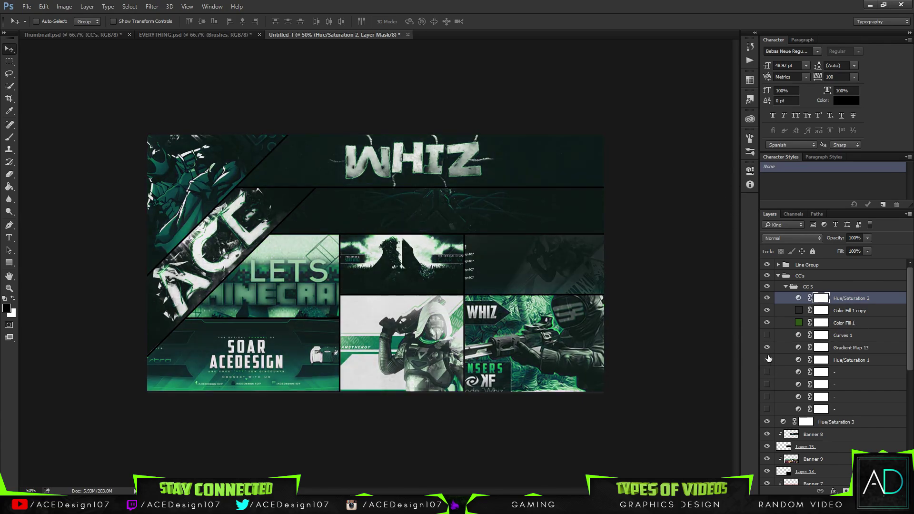
left_click(766, 360)
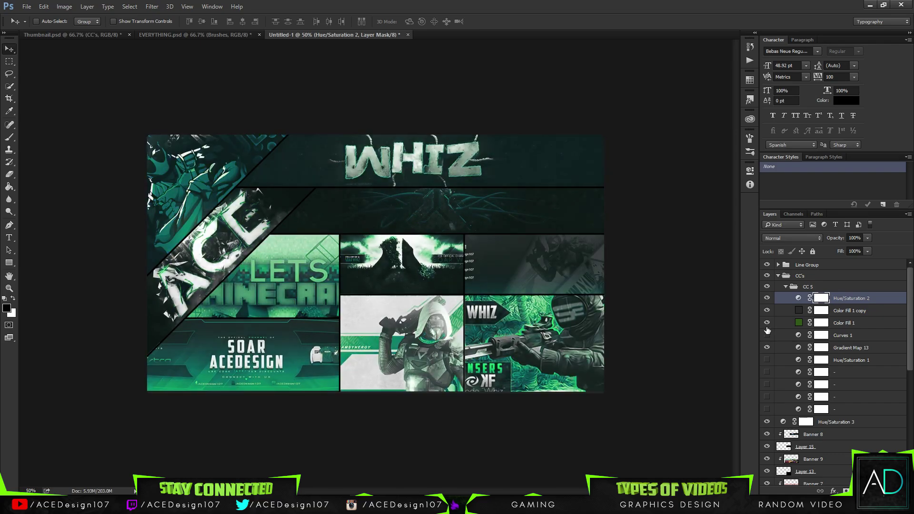
left_click(845, 339)
left_click(847, 360)
key("Delete")
key("Delete")
key("Delete")
key("Delete")
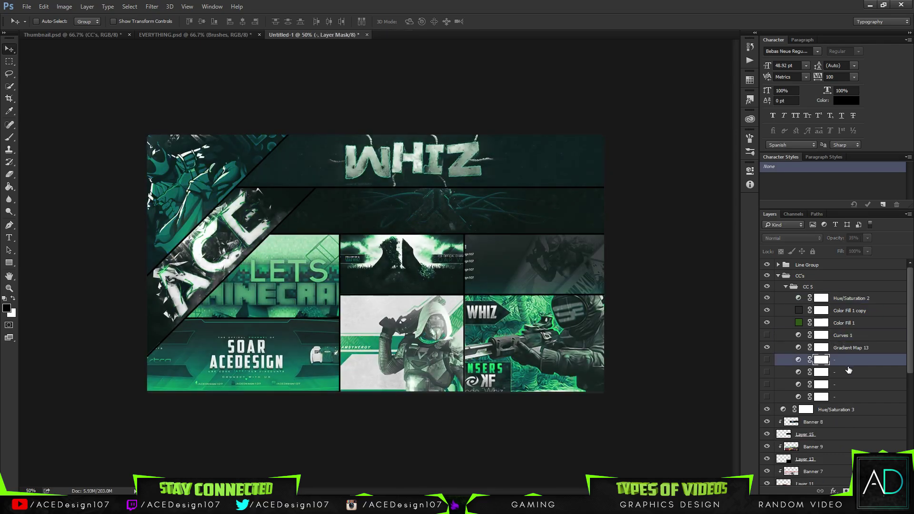
key("Delete")
Delete the hidden Curves 1 adjustment from CC 5 and collapse the CC 5 and CC's groups.
left_click(767, 336)
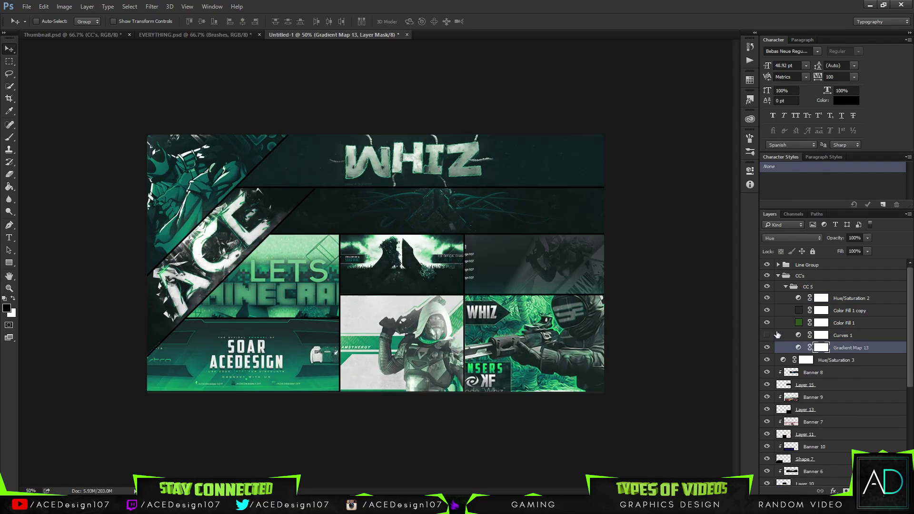
left_click(844, 336)
key("Delete")
left_click(786, 288)
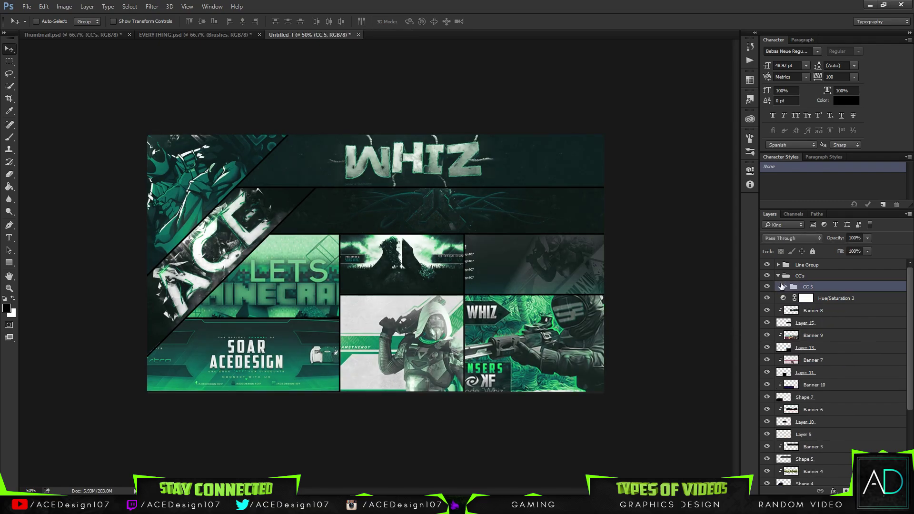
left_click(779, 276)
double_click(800, 276)
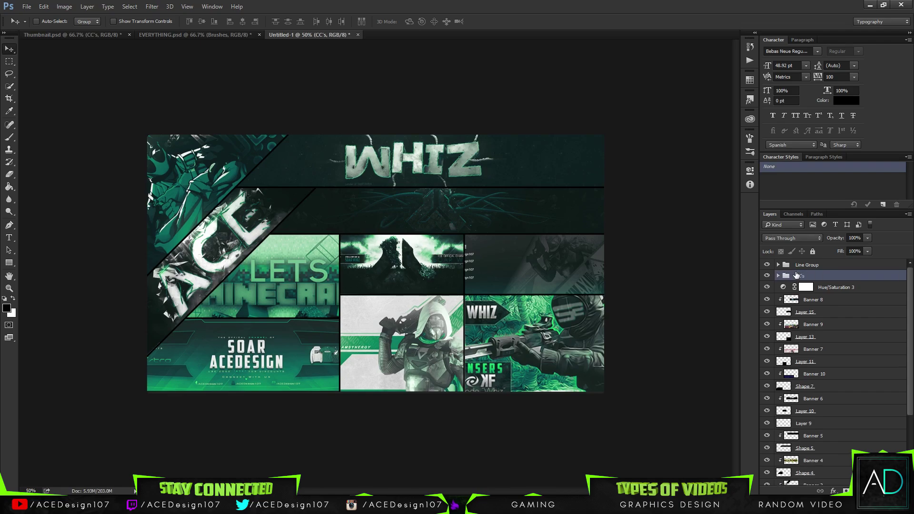
Copy the G1 glitch texture from EVERYTHING.psd into the collage and align it with the canvas's top-left corner.
left_click(67, 35)
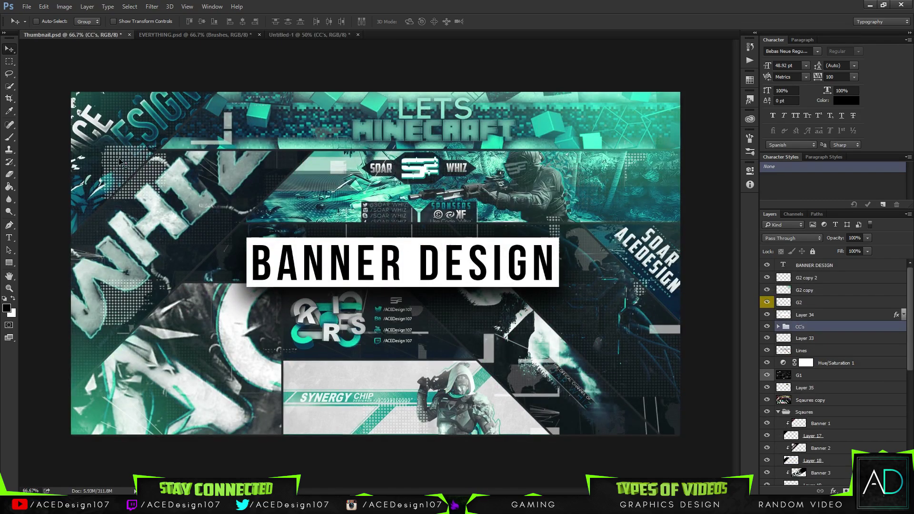
left_click(176, 35)
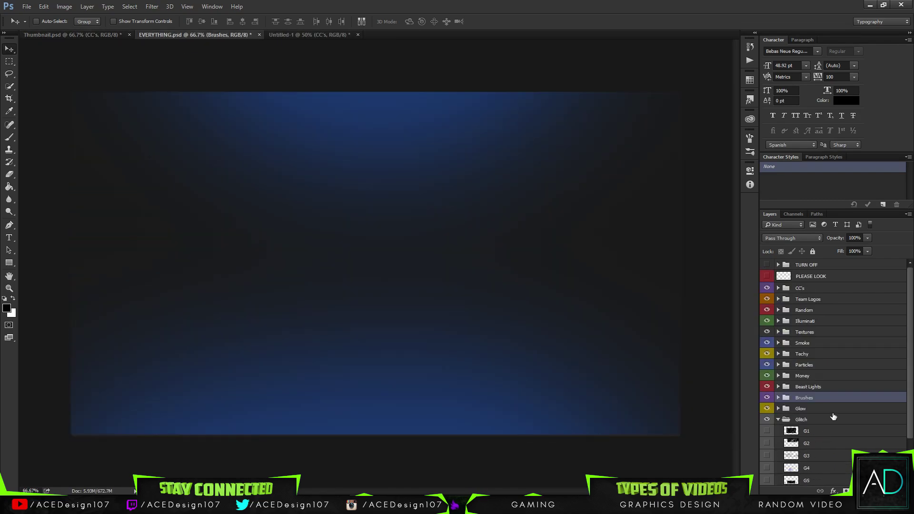
left_click(831, 431)
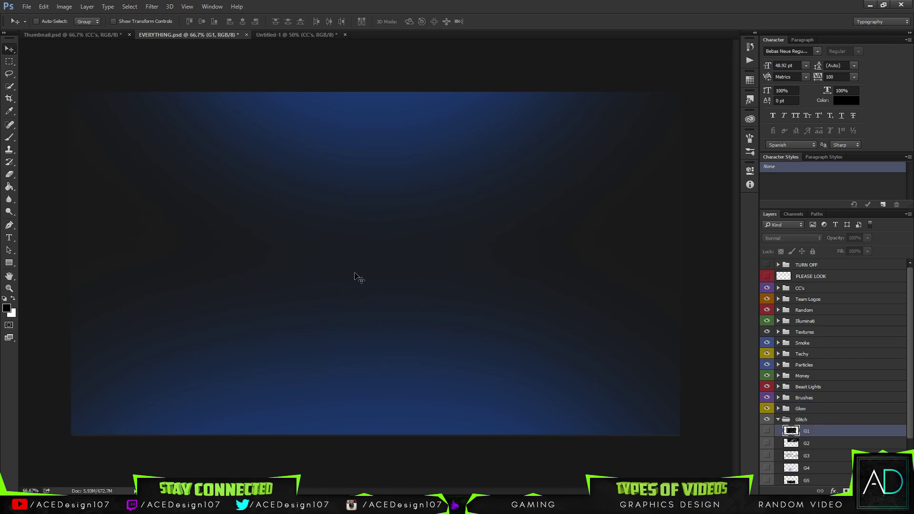
left_click(279, 35)
left_click_drag(328, 174, 384, 227)
left_click_drag(483, 211, 396, 202)
Scale the G1 glitch texture to cover the whole canvas and set its blend mode to Lighten.
key("ctrl+t")
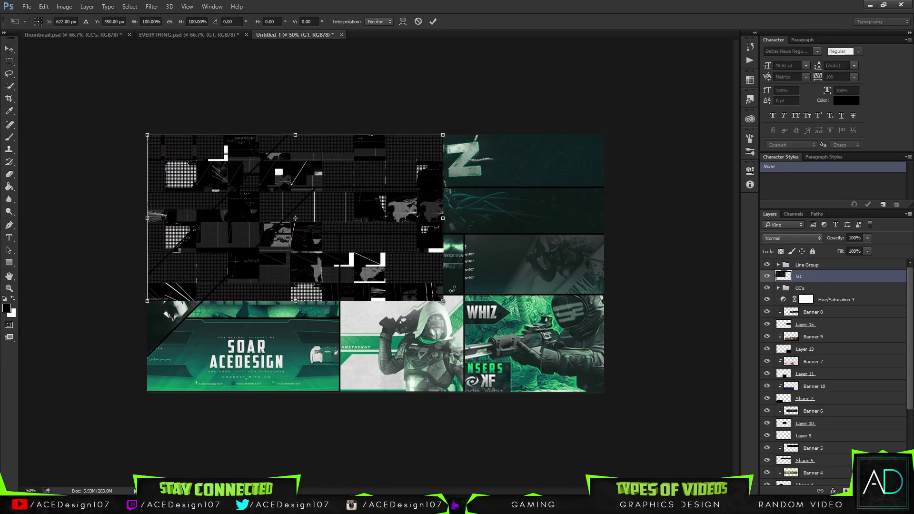
left_click_drag(439, 307, 605, 395)
key("Return")
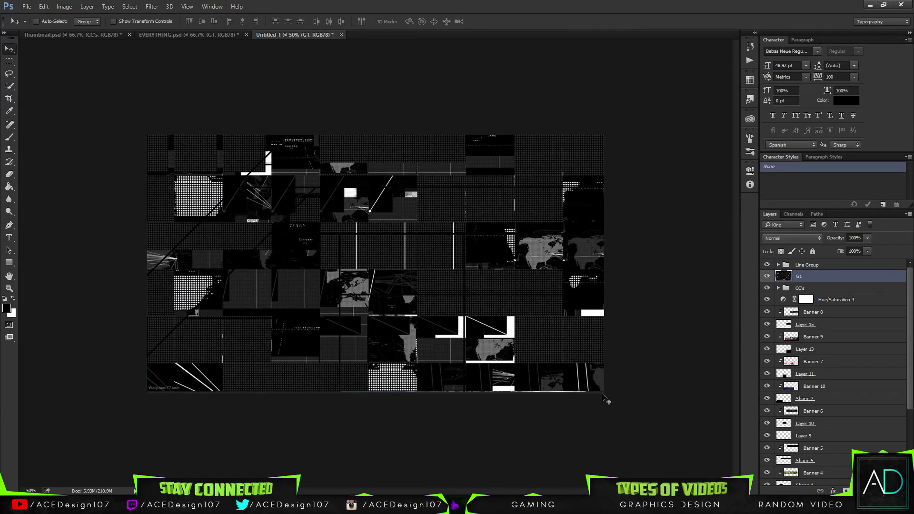
left_click(788, 239)
left_click(783, 300)
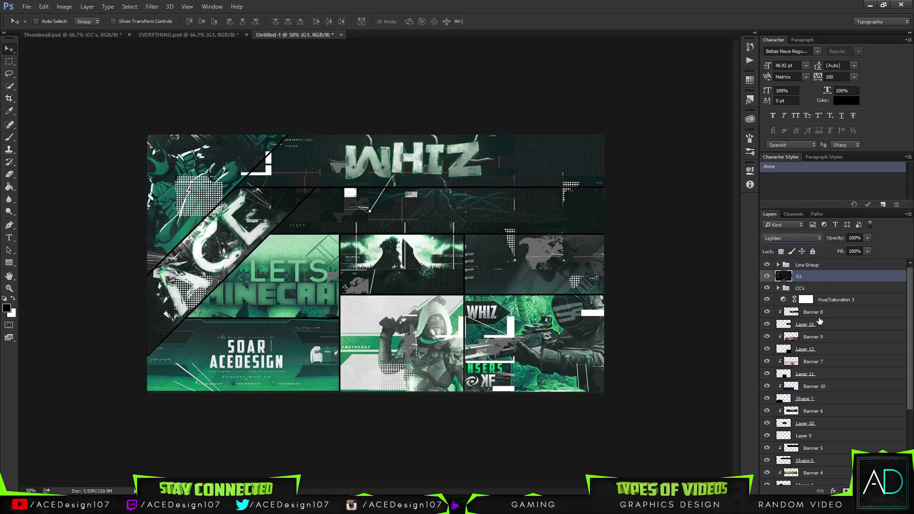
Copy the B1 triangle artwork from the Brushes group of EVERYTHING.psd into the collage above G1.
left_click(72, 36)
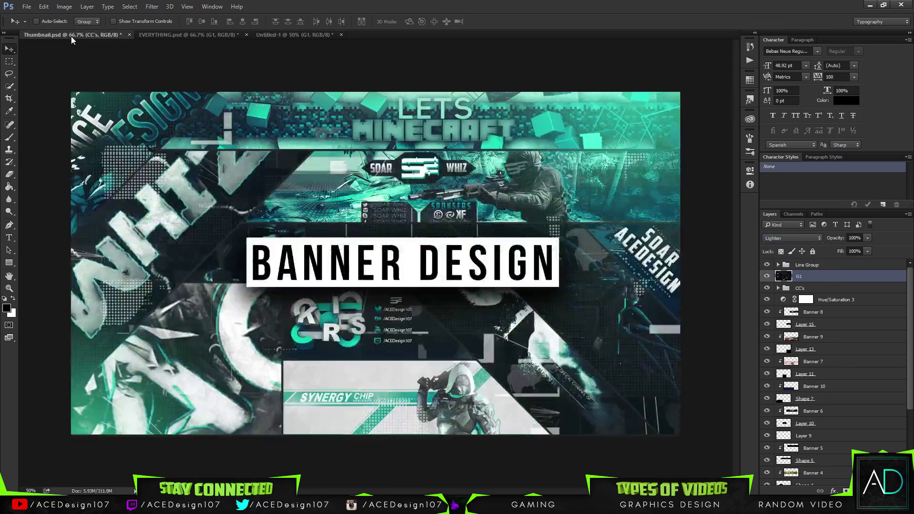
left_click(203, 37)
left_click(780, 419)
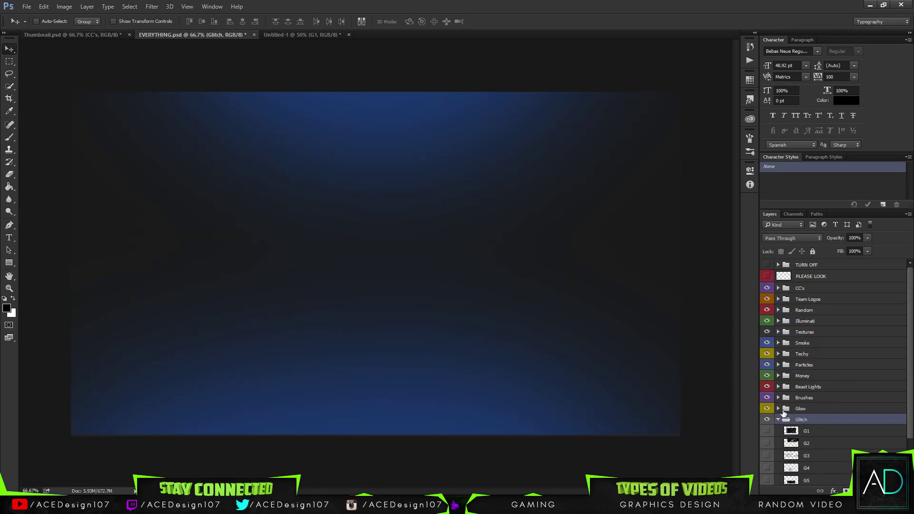
left_click(778, 398)
left_click(805, 409)
left_click(767, 409)
mouse_move(457, 246)
left_mouse_down()
mouse_move(259, 36)
mouse_move(328, 266)
mouse_move(343, 278)
mouse_move(320, 268)
left_mouse_up()
Apply a medium-size Ripple distortion to the B1 triangles to roughen their edges.
left_click(151, 6)
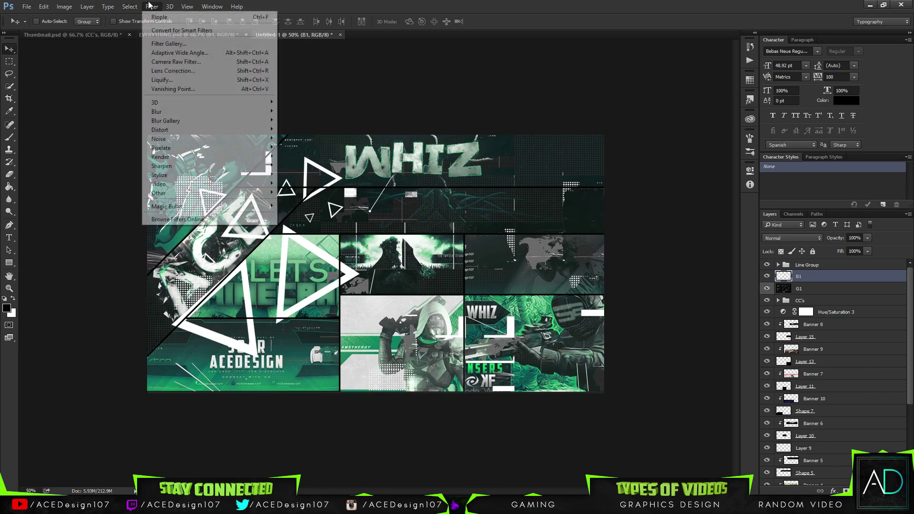
mouse_move(183, 130)
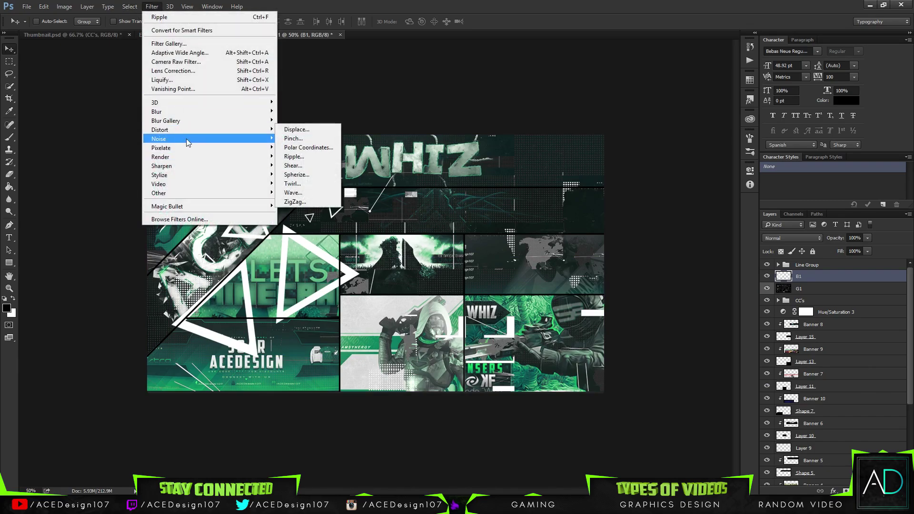
left_click(296, 157)
left_click_drag(681, 240, 696, 238)
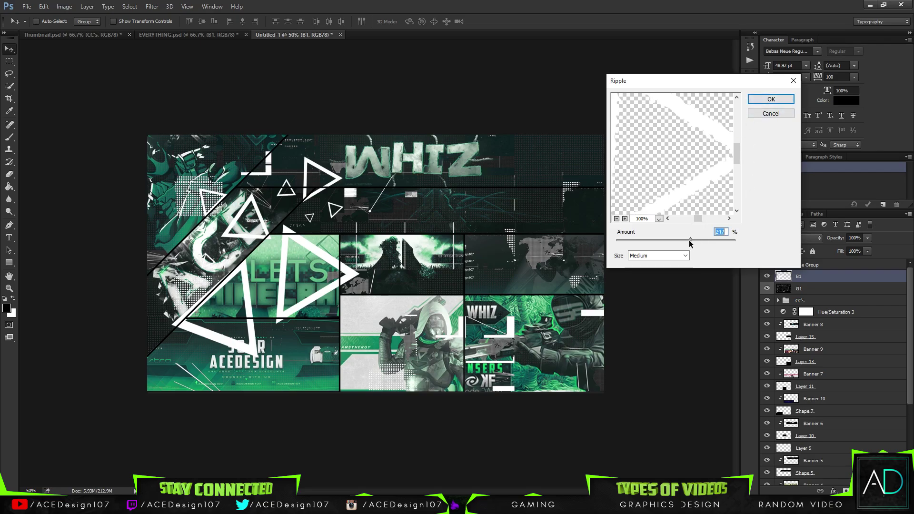
left_click(770, 99)
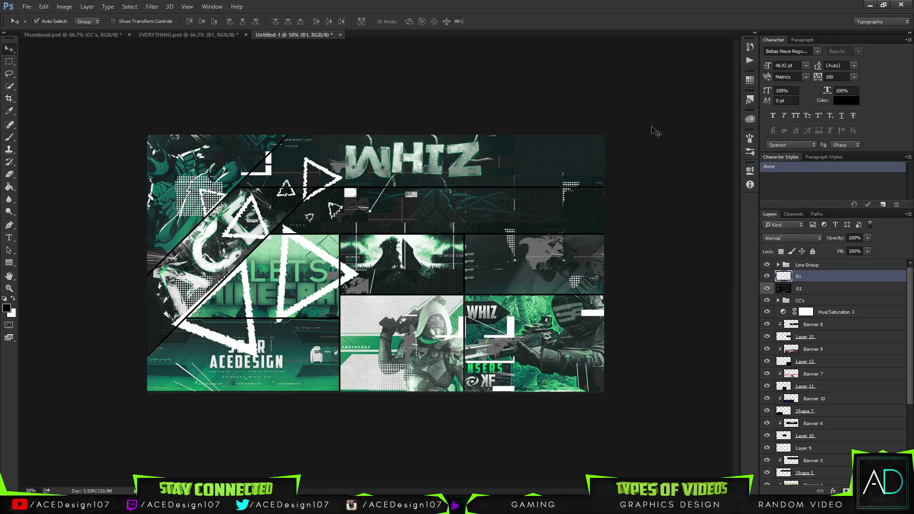
Reposition the rippled B1 triangles over the collage's left half and reduce their opacity to 30%.
mouse_move(356, 285)
left_mouse_down()
mouse_move(347, 284)
mouse_move(368, 296)
left_mouse_up()
left_click_drag(845, 248, 833, 250)
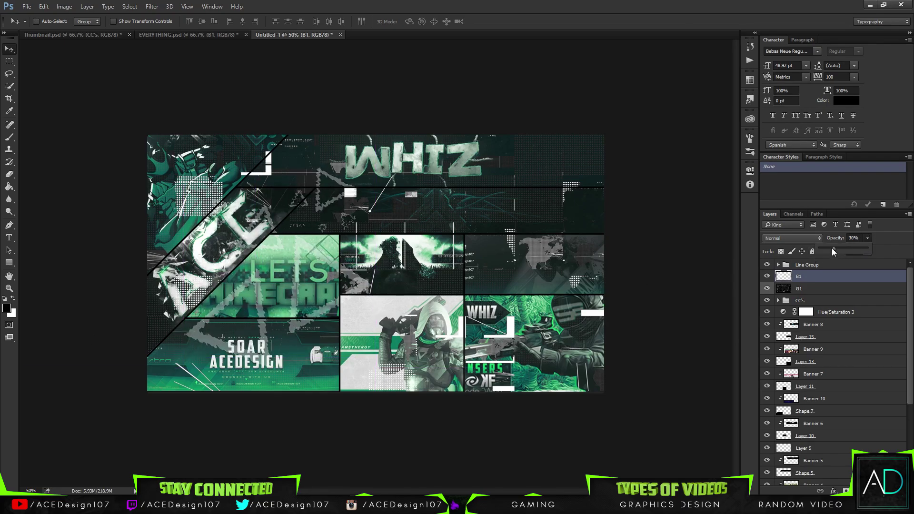
Duplicate the B1 triangles, flip the copy horizontally and vertically, and position it over the collage's upper-right area.
key("ctrl+j")
left_click_drag(377, 282, 562, 249)
key("ctrl+t")
right_click(518, 256)
left_click(554, 397)
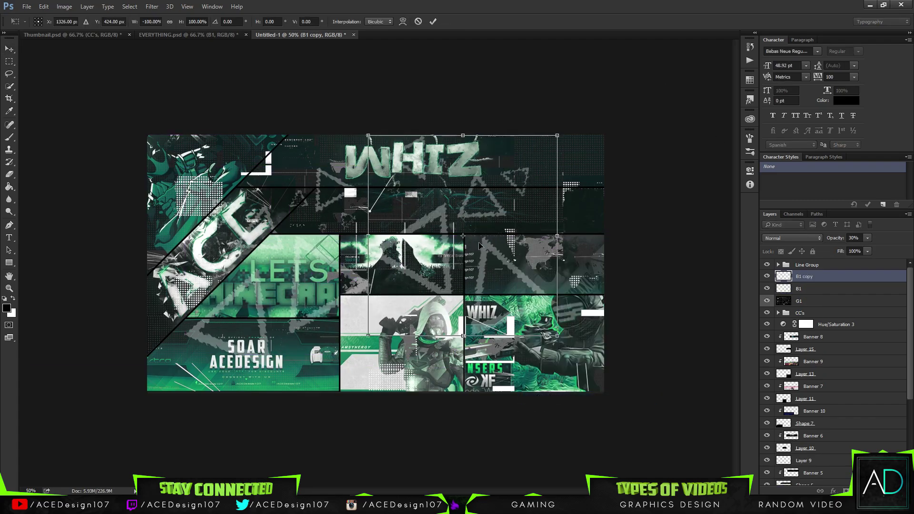
left_click_drag(456, 236, 522, 271)
right_click(523, 272)
left_click(553, 423)
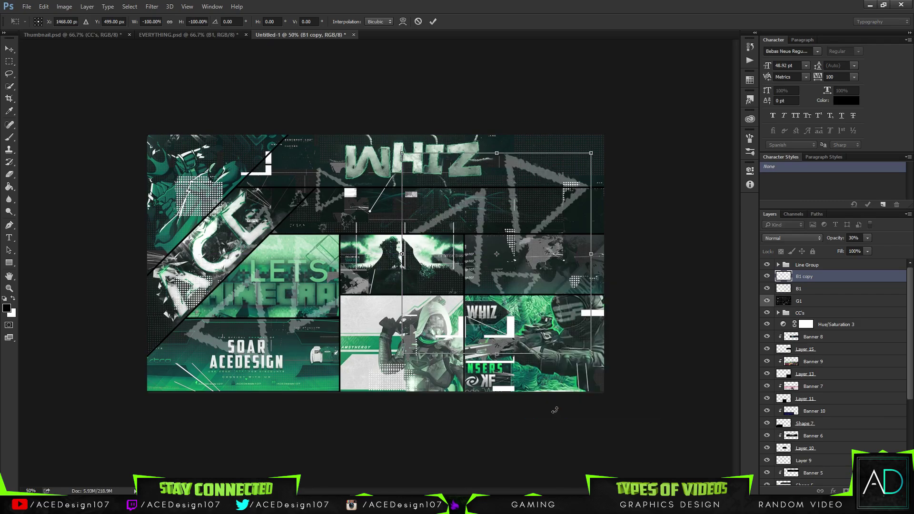
key("Return")
left_click_drag(549, 227, 578, 189)
Hide the B1 and B1 copy layers and add a new empty layer beneath Line Group.
left_click_drag(766, 276, 767, 289)
left_click(837, 292)
left_click(845, 281)
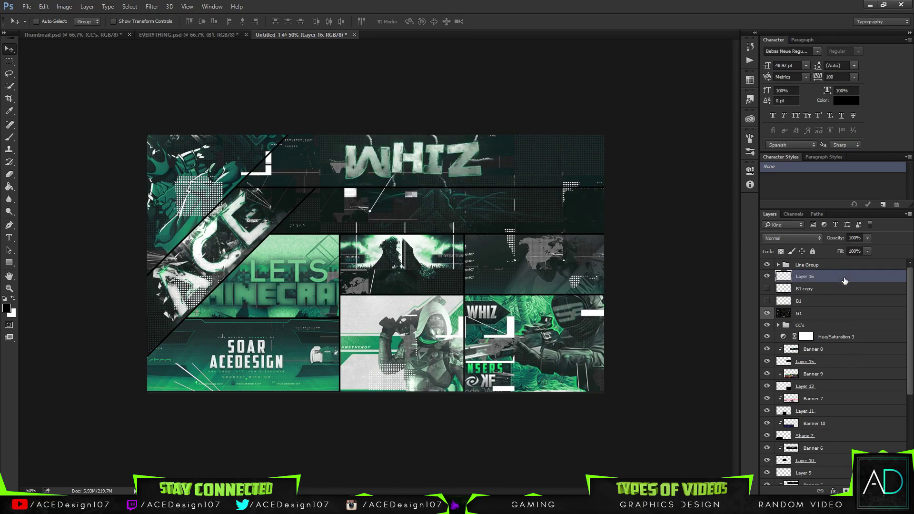
key("ctrl+shift+alt+n")
Select a wide rectangle across the middle of the collage and fill it with white on the new layer.
key("m")
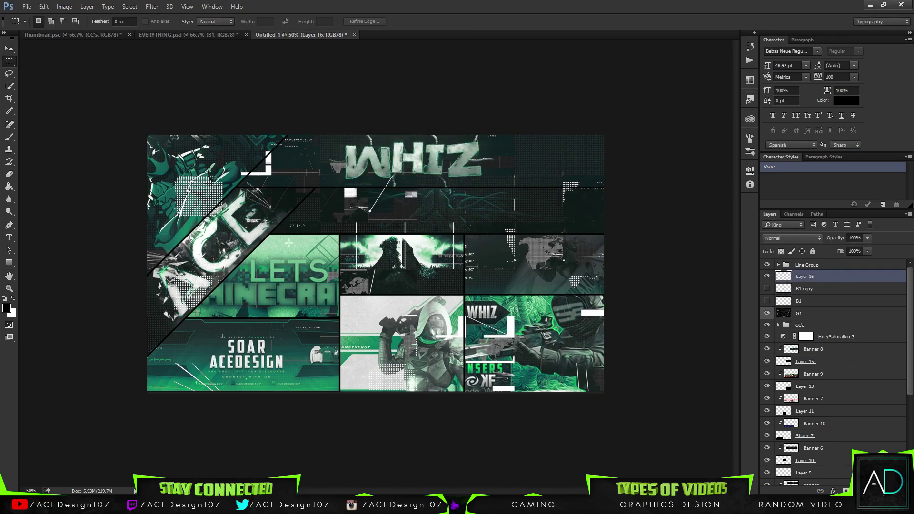
left_click_drag(282, 229, 510, 281)
key("v")
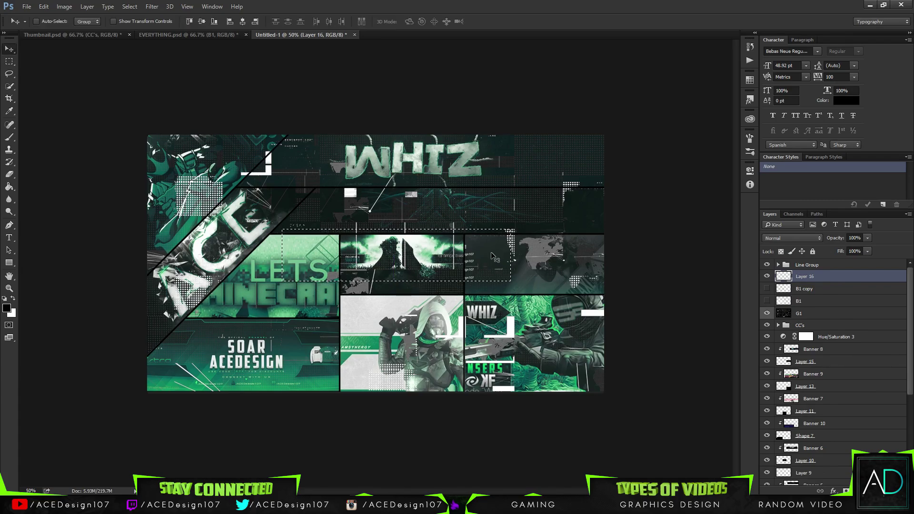
key("g")
left_click(422, 273)
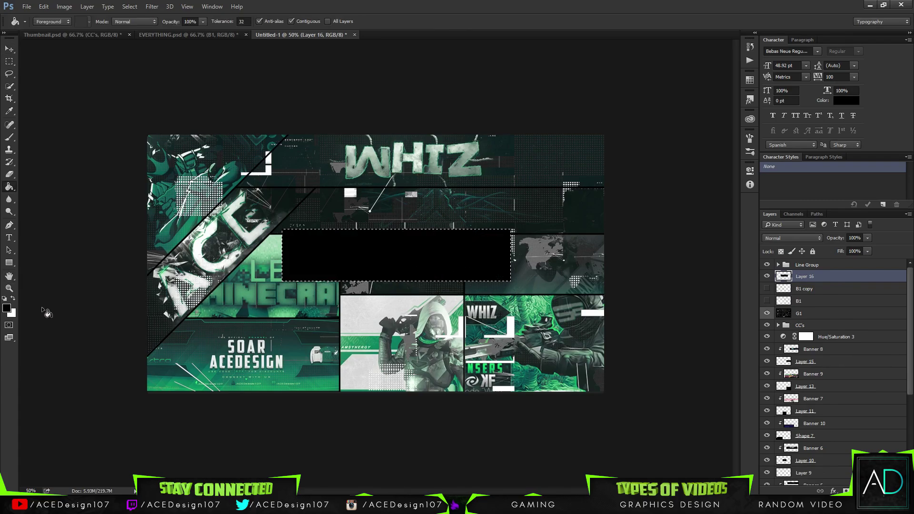
left_click(13, 298)
left_click(357, 245)
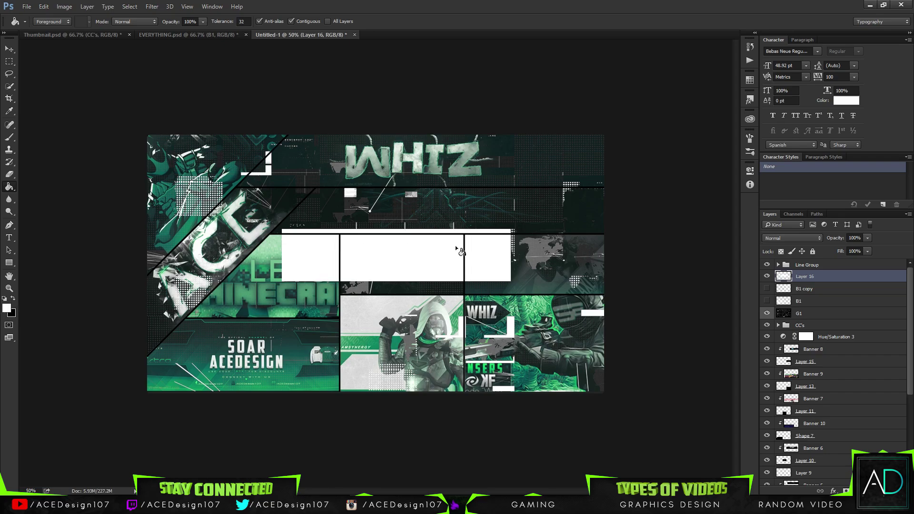
Move the white box's layer above Line Group and shift the box slightly lower and to the right.
left_click_drag(829, 276, 826, 261)
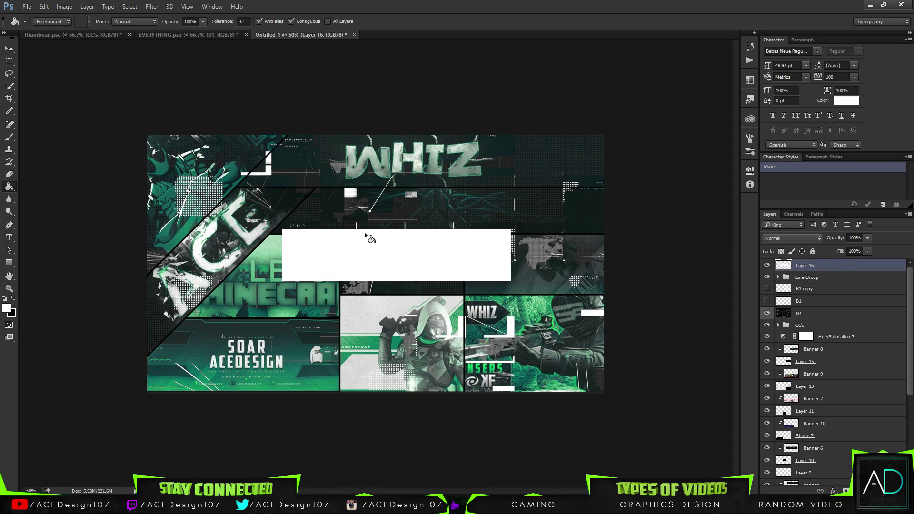
key("v")
mouse_move(450, 243)
left_mouse_down()
mouse_move(471, 257)
mouse_move(482, 251)
mouse_move(455, 251)
left_mouse_up()
Add a "BANNER DESIGN" text layer in Bebas Neue on top of the white box, using Thumbnail.psd as reference.
key("t")
left_click(79, 34)
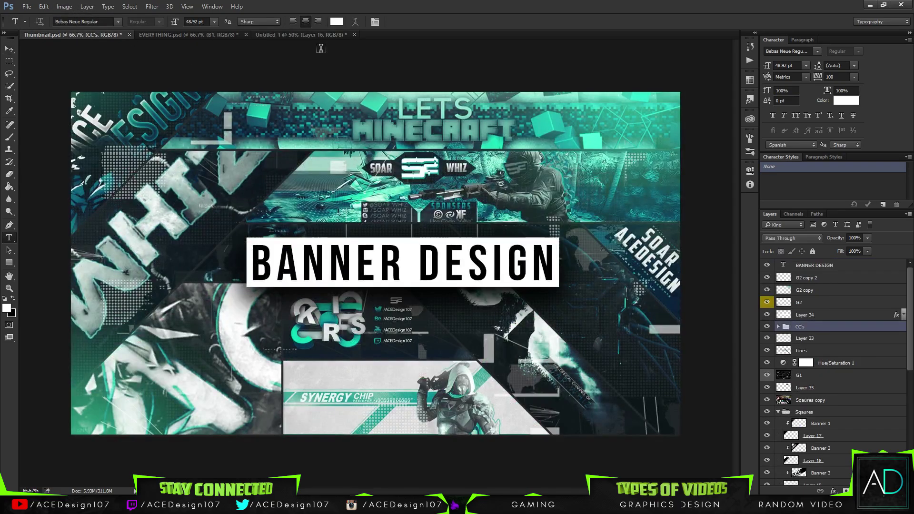
left_click(306, 37)
left_click(301, 268)
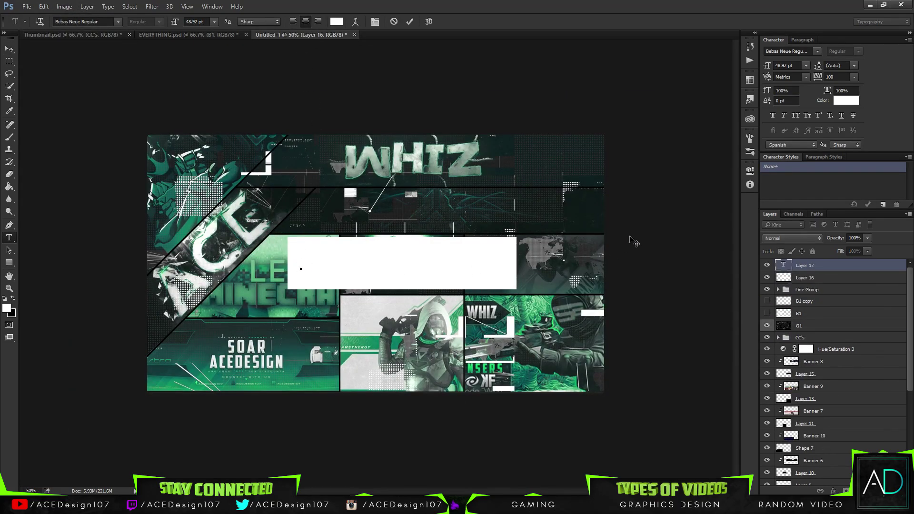
type("BANNER CBNNER DESIGN")
key("ctrl+Return")
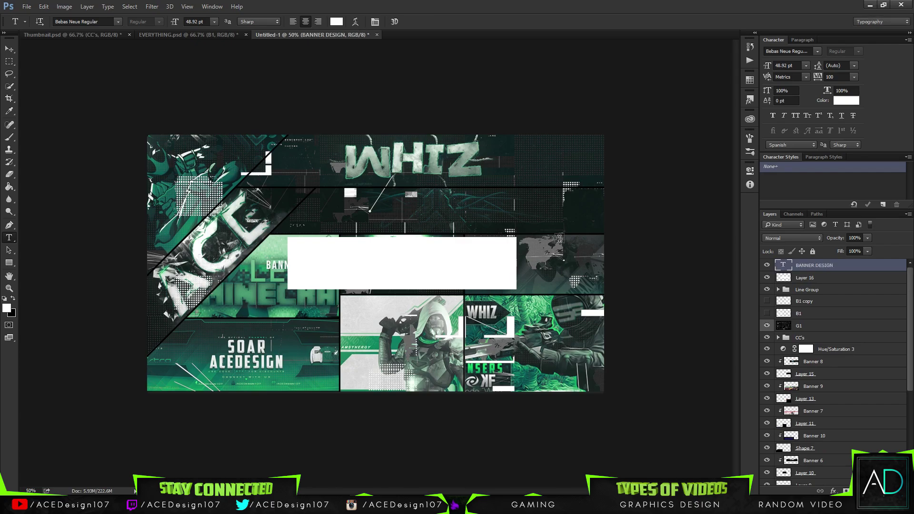
Set the BANNER DESIGN text color to black (000000).
left_click(336, 21)
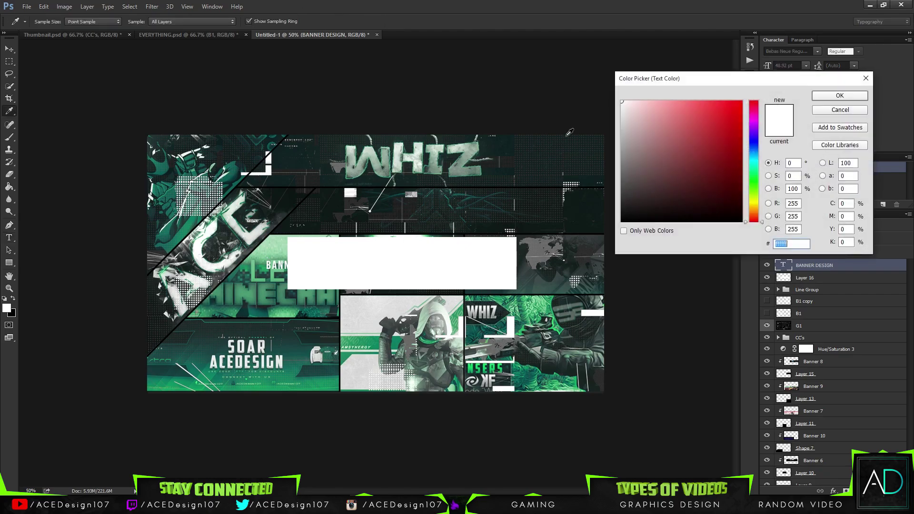
left_click(622, 222)
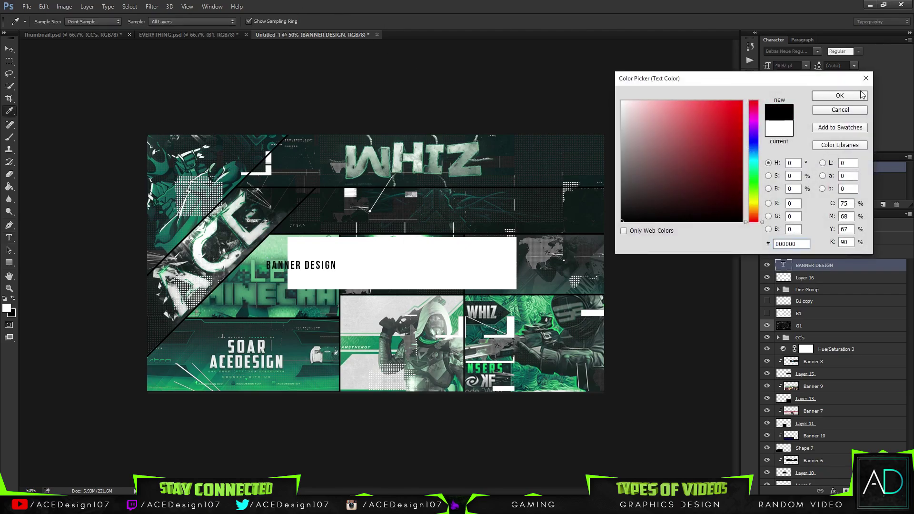
left_click(840, 95)
Scale the BANNER DESIGN text up to about 145 pt and position it inside the white box.
key("ctrl+t")
left_click_drag(338, 260, 507, 230)
left_click_drag(471, 261, 495, 289)
left_click_drag(470, 264, 484, 261)
key("Return")
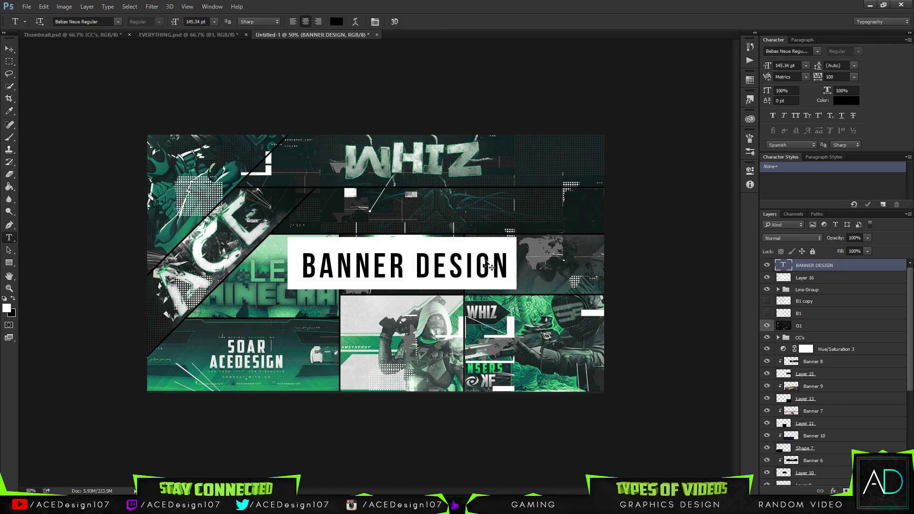
Nudge the BANNER DESIGN text slightly upward to balance it vertically within the white box.
key("ctrl+t")
key("Up")
key("Up")
key("Up")
key("Return")
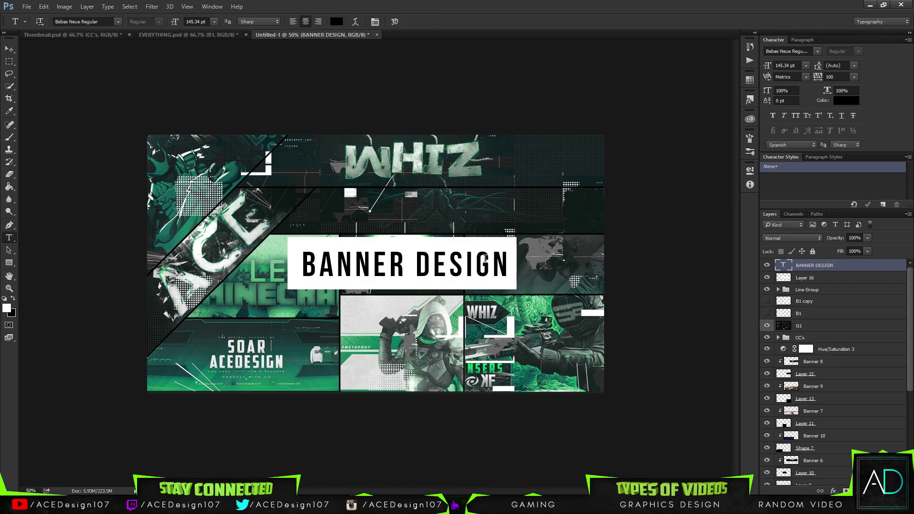
key("ctrl+t")
key("Down")
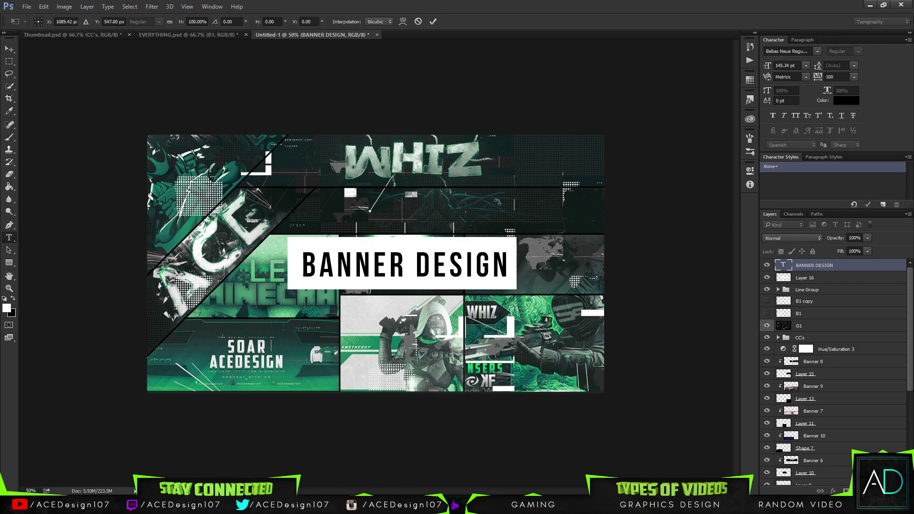
key("Return")
Align the BANNER DESIGN text and the white box together to the canvas's vertical and horizontal centers.
left_click(860, 278, "ctrl")
key("ctrl+a")
key("v")
left_click(201, 22)
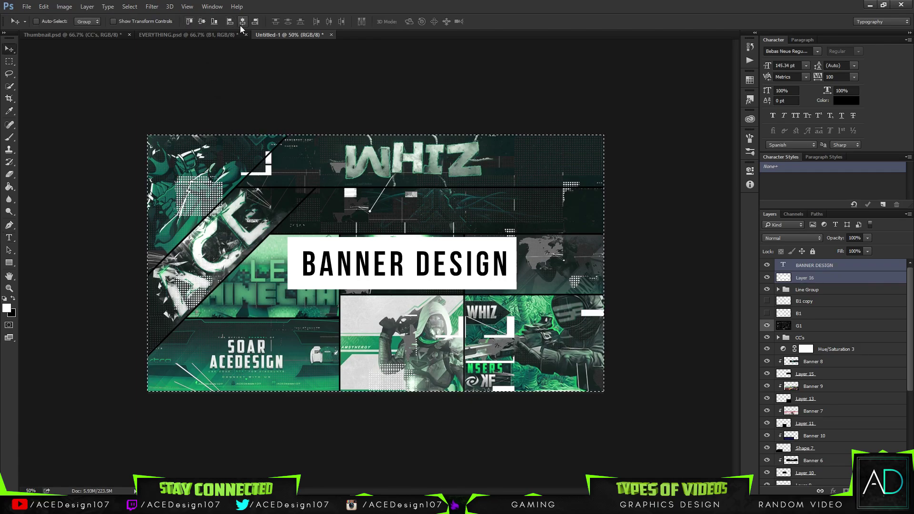
left_click(241, 24)
key("ctrl+d")
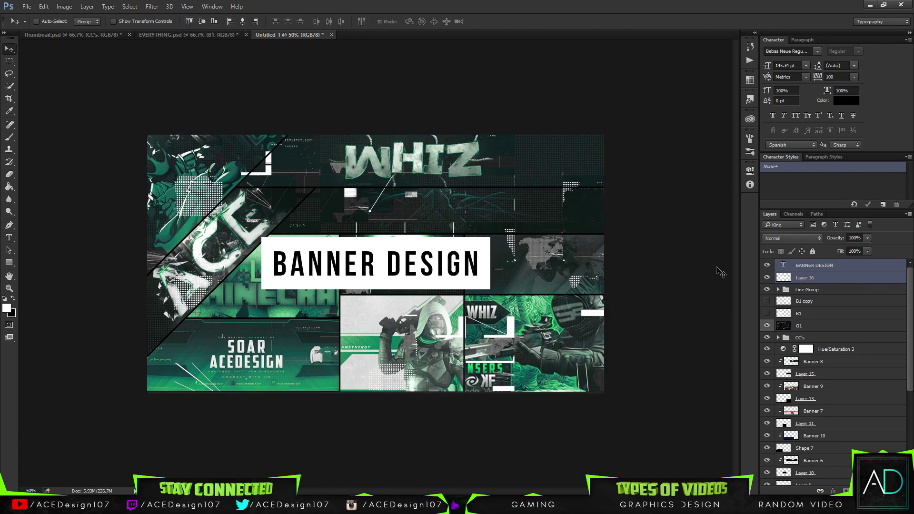
Apply a Multiply drop shadow to the white box with 100% opacity, 90° angle, 32 px distance, 16% spread and 103 px size.
left_click(874, 279)
right_click(873, 279)
left_click(757, 64)
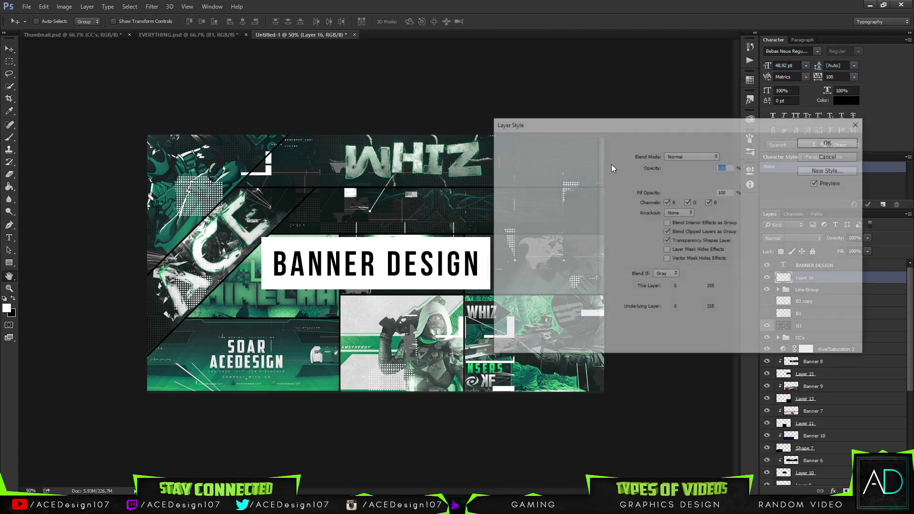
left_click(520, 303)
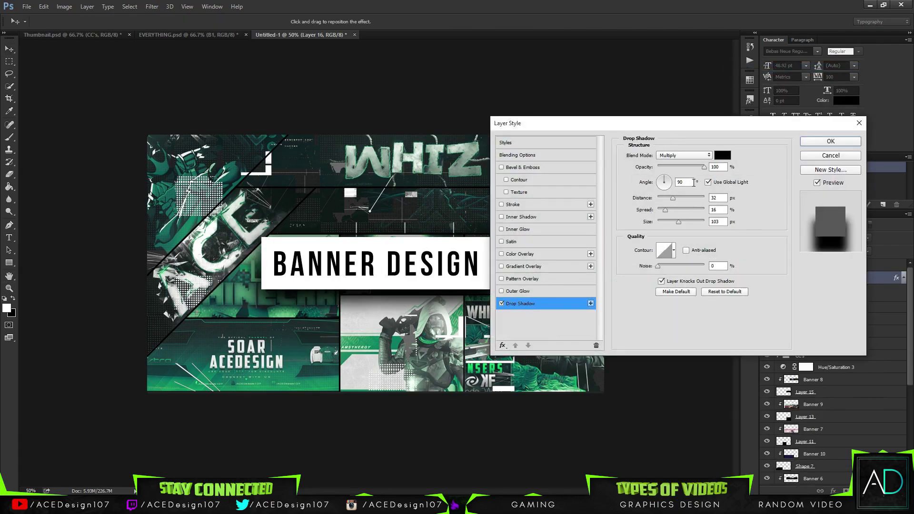
left_click_drag(720, 166, 651, 167)
left_click(694, 158)
left_click(694, 159)
left_click_drag(720, 167, 696, 170)
key("Tab")
key("Tab")
left_click(719, 222)
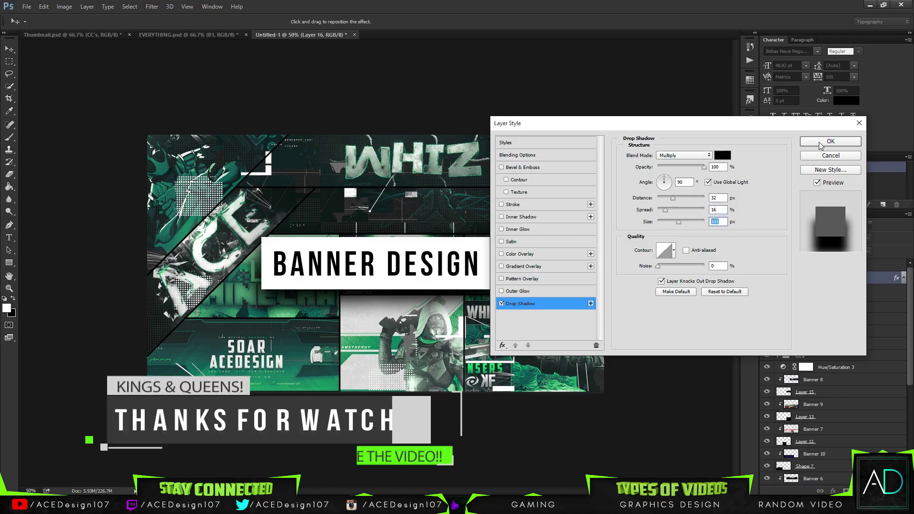
left_click(816, 139)
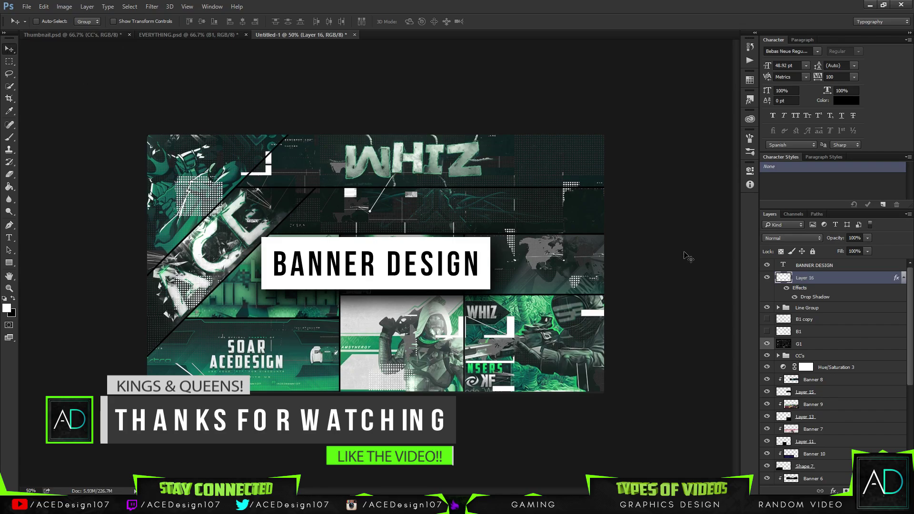
Switch to the audio recording in Adobe Audition.
key("ctrl+minus")
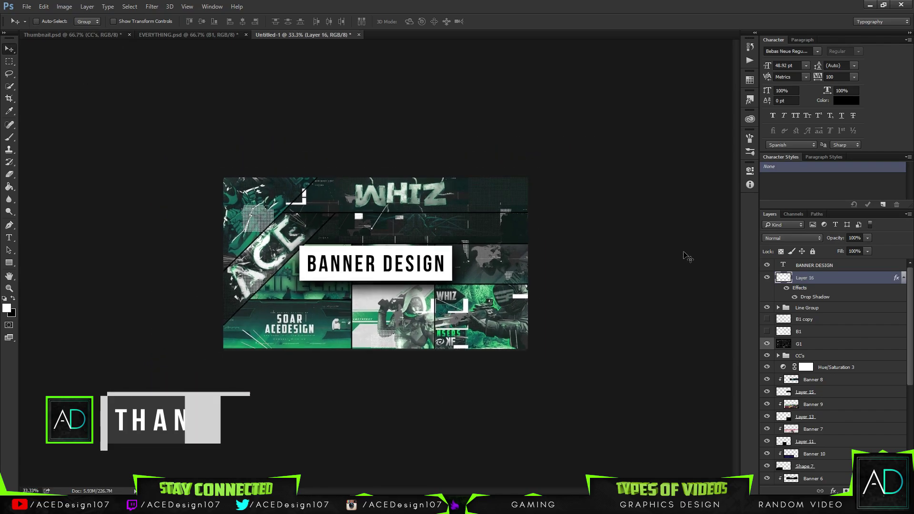
key("ctrl+plus")
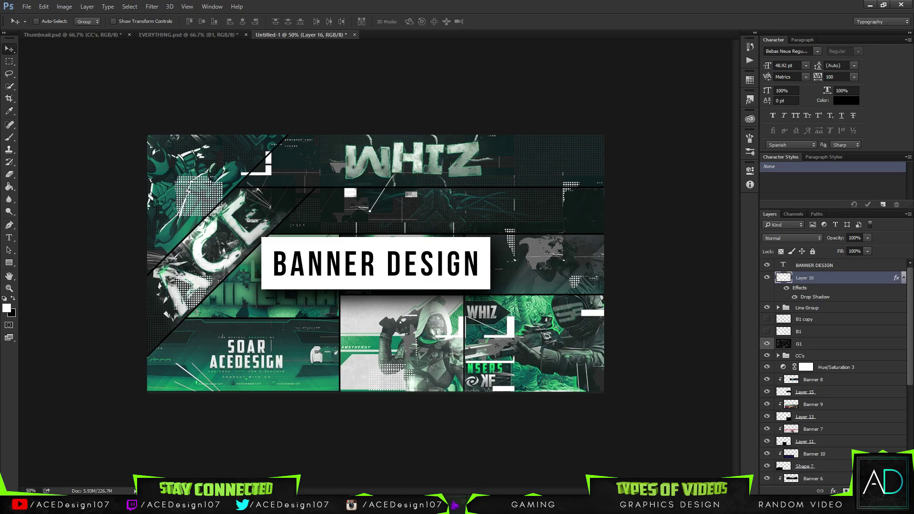
mouse_move(339, 505)
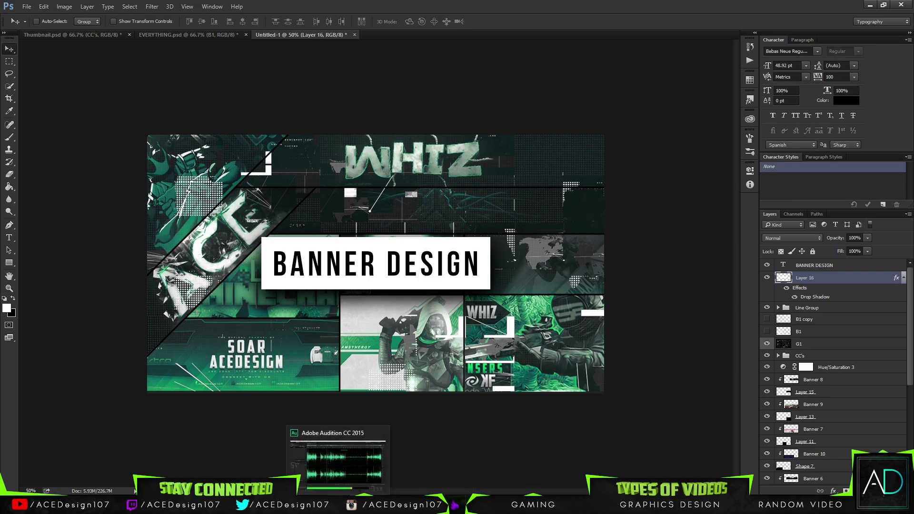
left_click(339, 476)
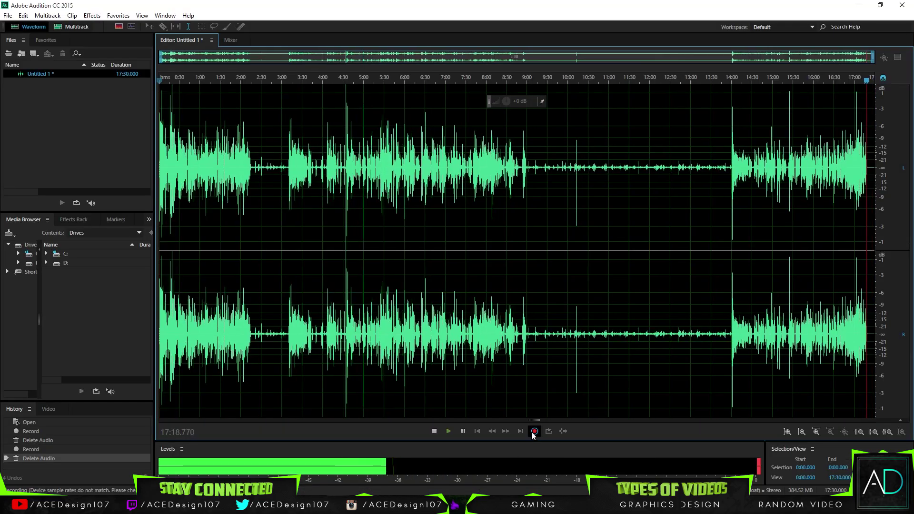